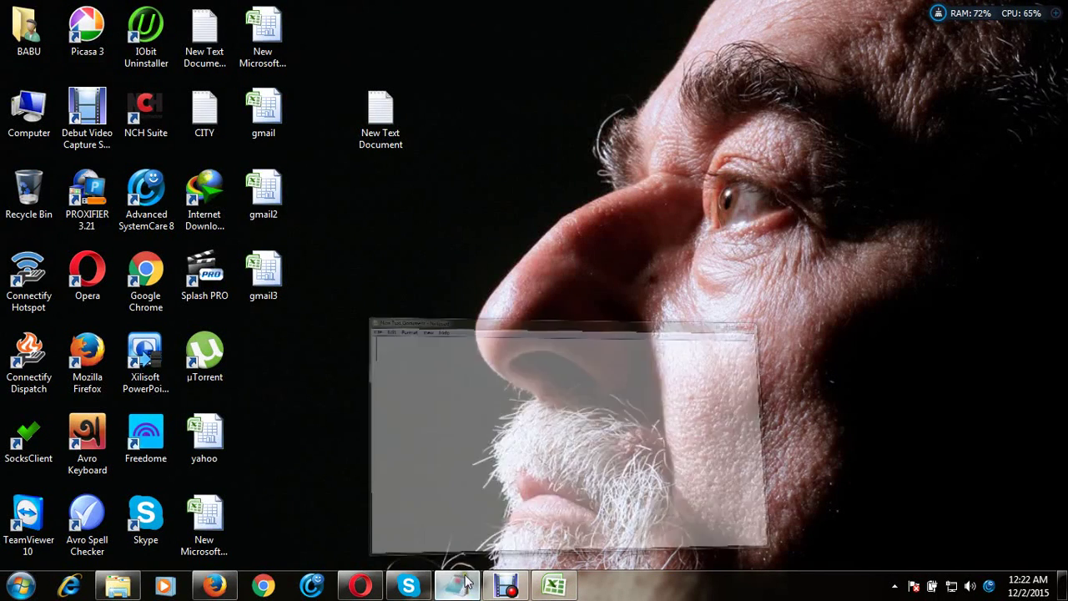
- Write the first note line 'For many reason we have to forward our email address'
type("For ")
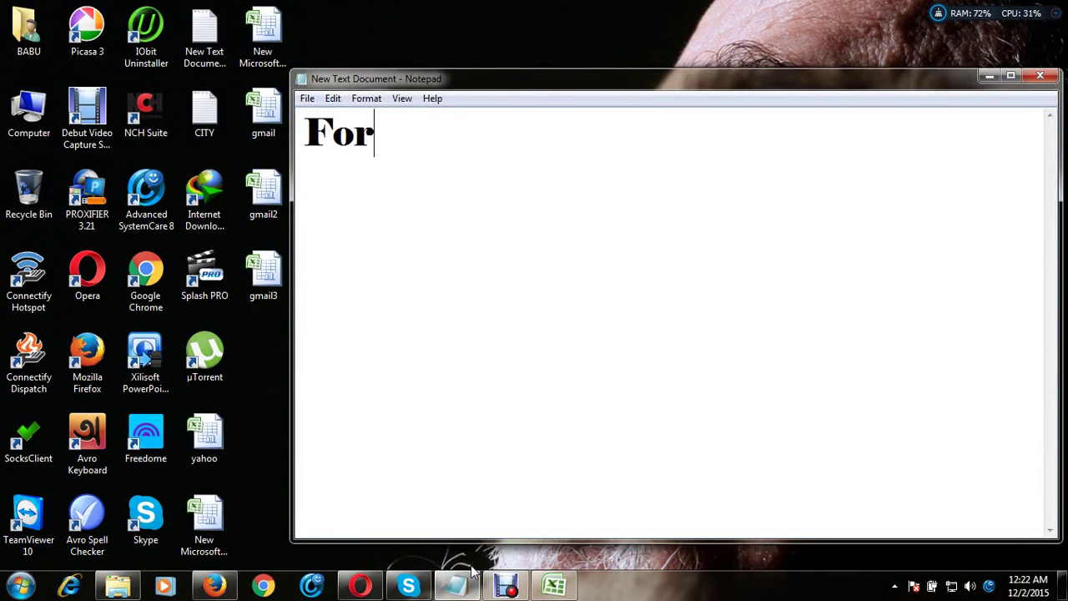
type("many ")
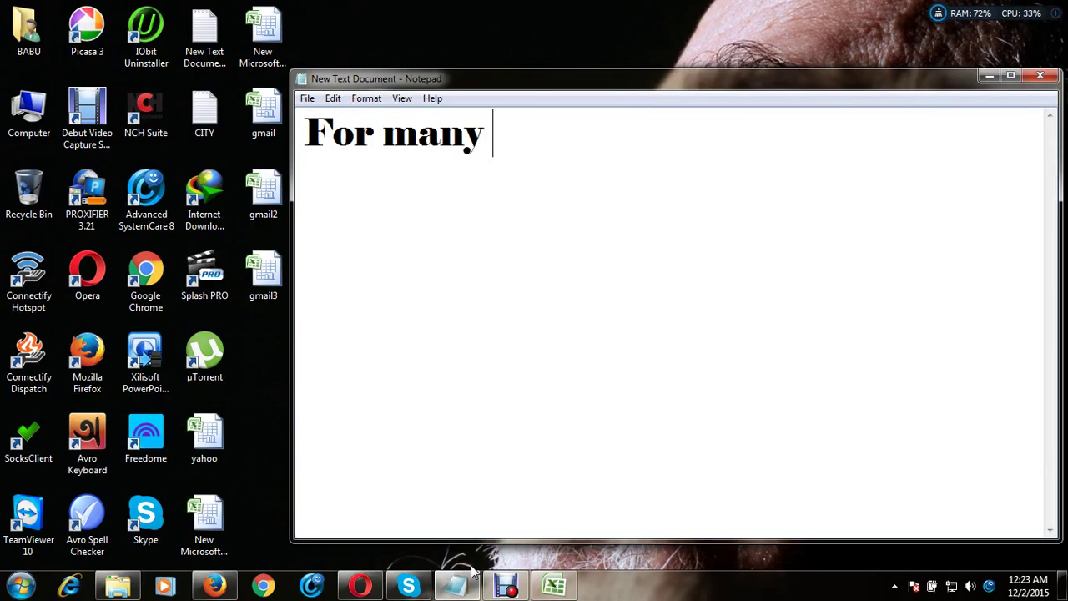
type("reason ")
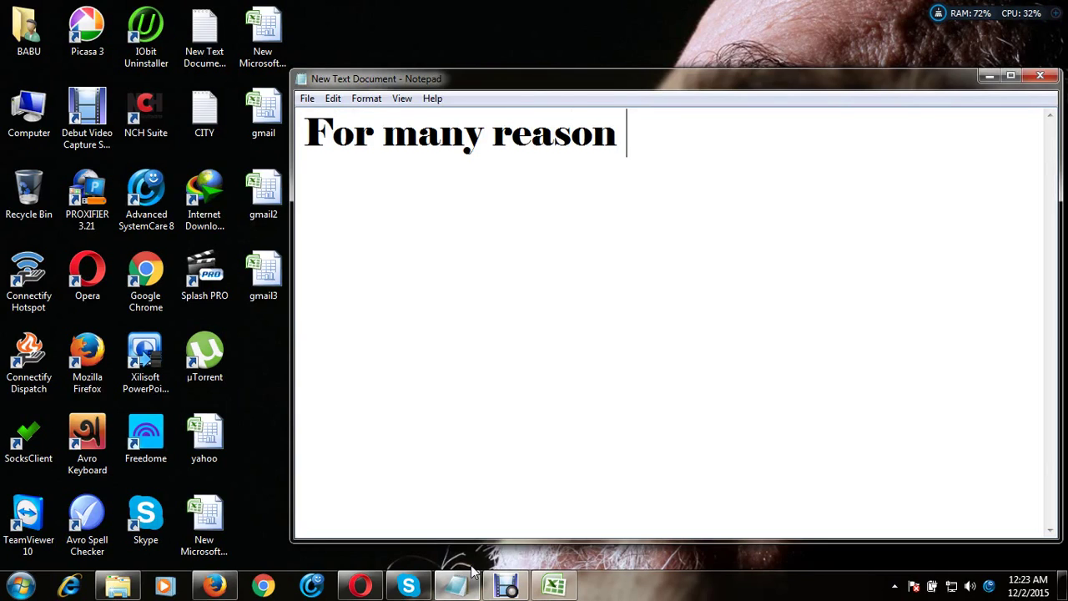
type("we have ")
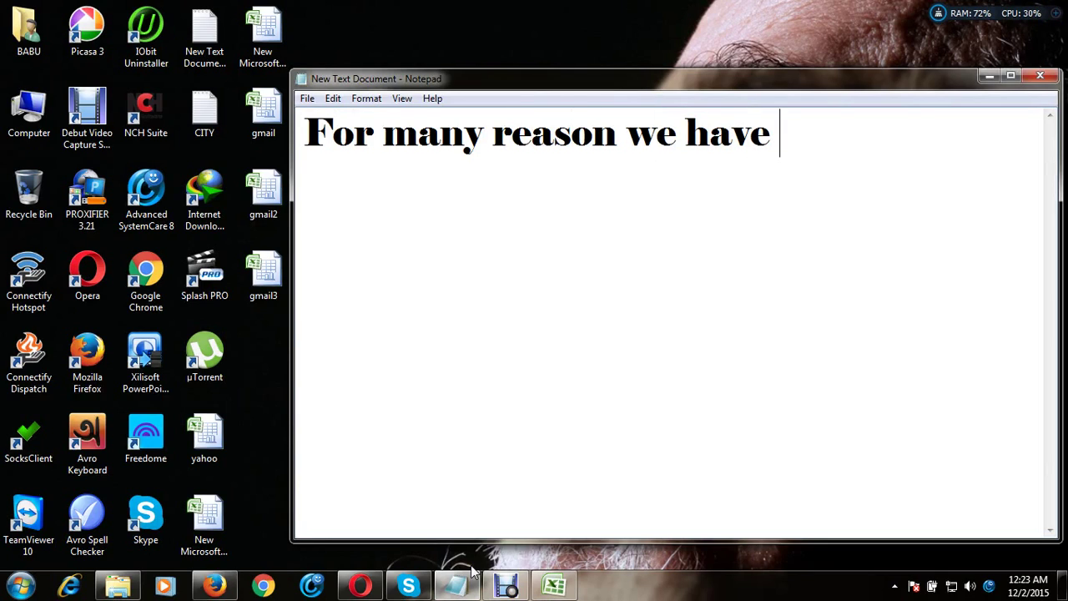
type("to ")
type("n")
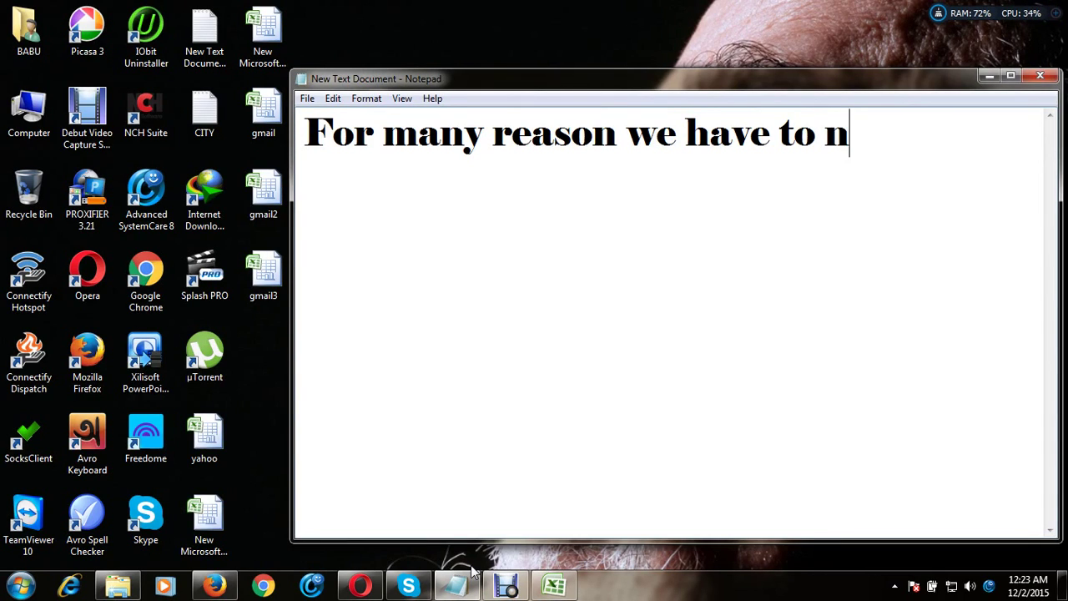
key("BackSpace")
type("forw")
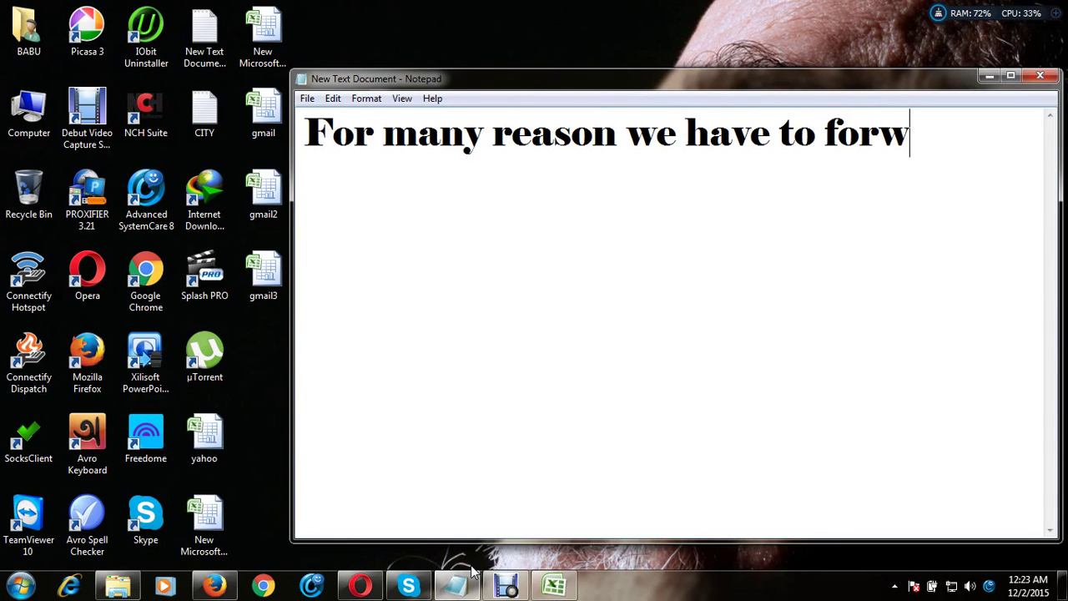
type("ard ")
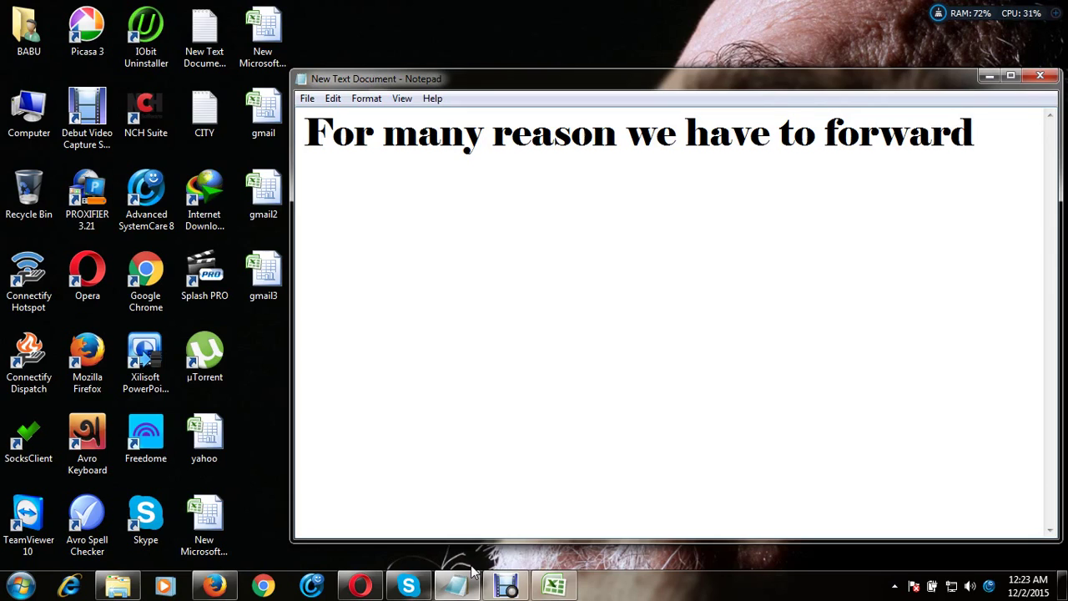
type("ou")
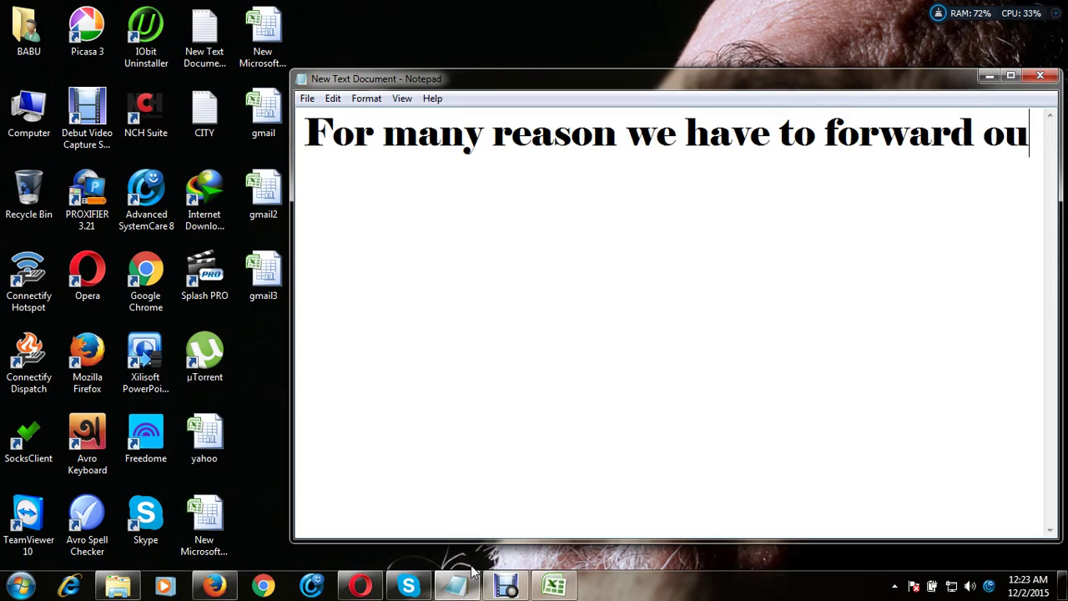
type("r email ")
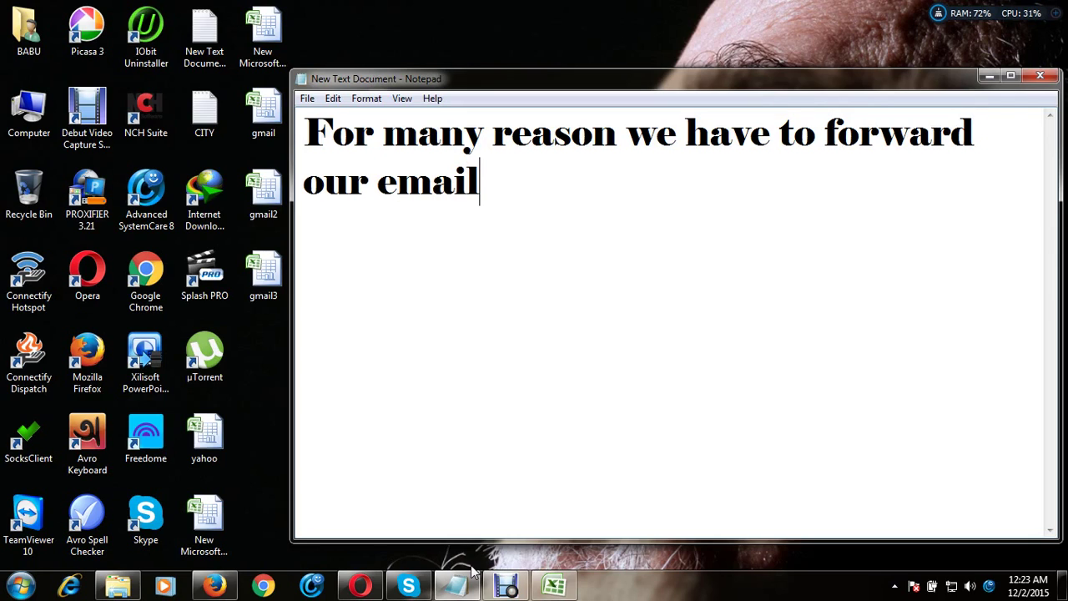
type("add")
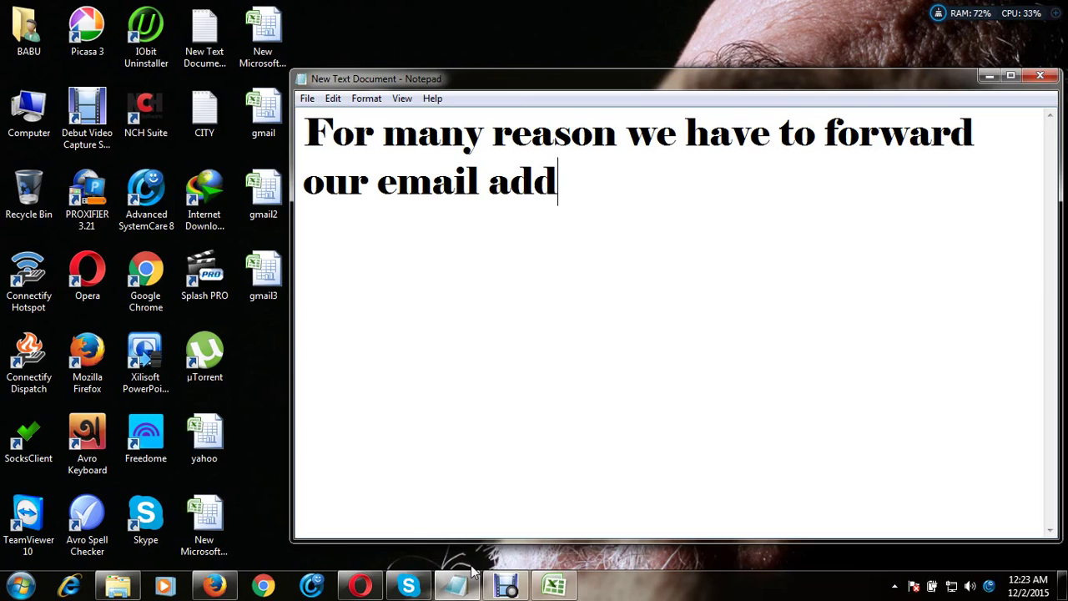
type("ress.")
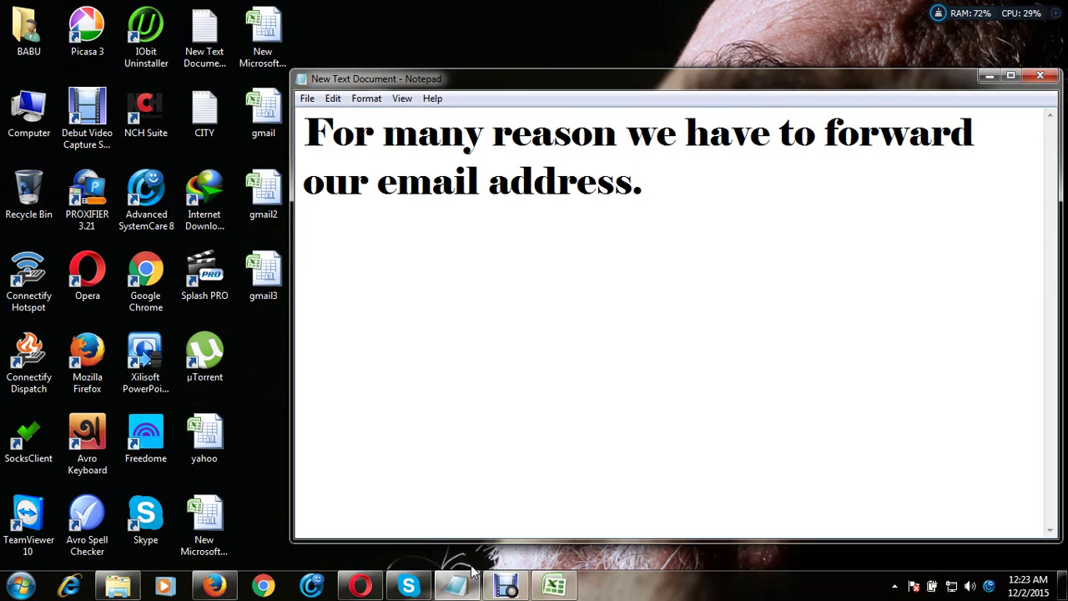
key("Return")
- Add the next line 'Lets see how can we forward it!! login your email address'
type("L")
type("et")
type("s ")
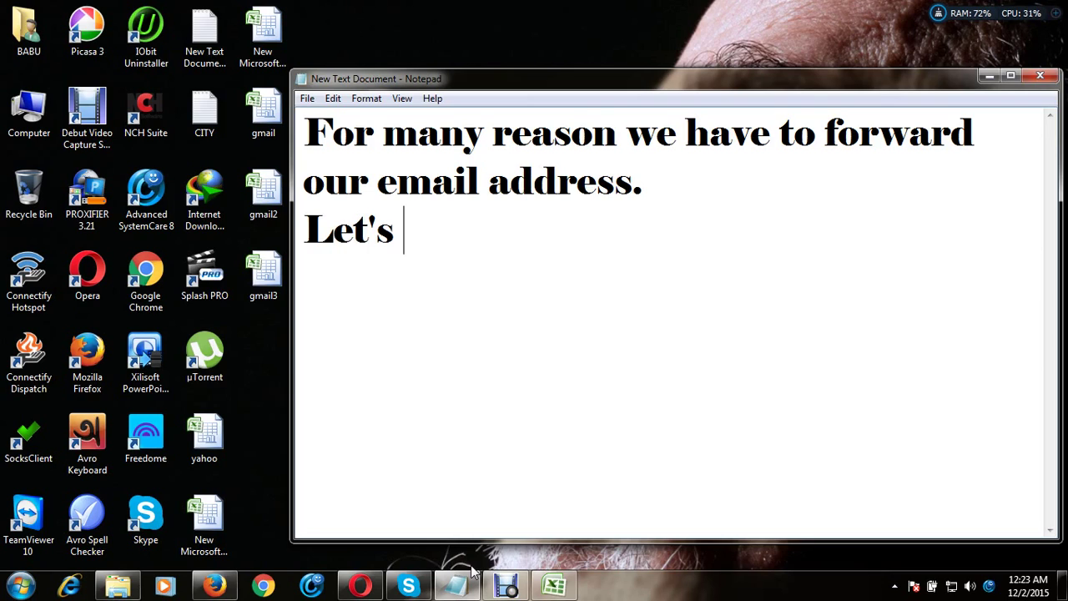
type("see ")
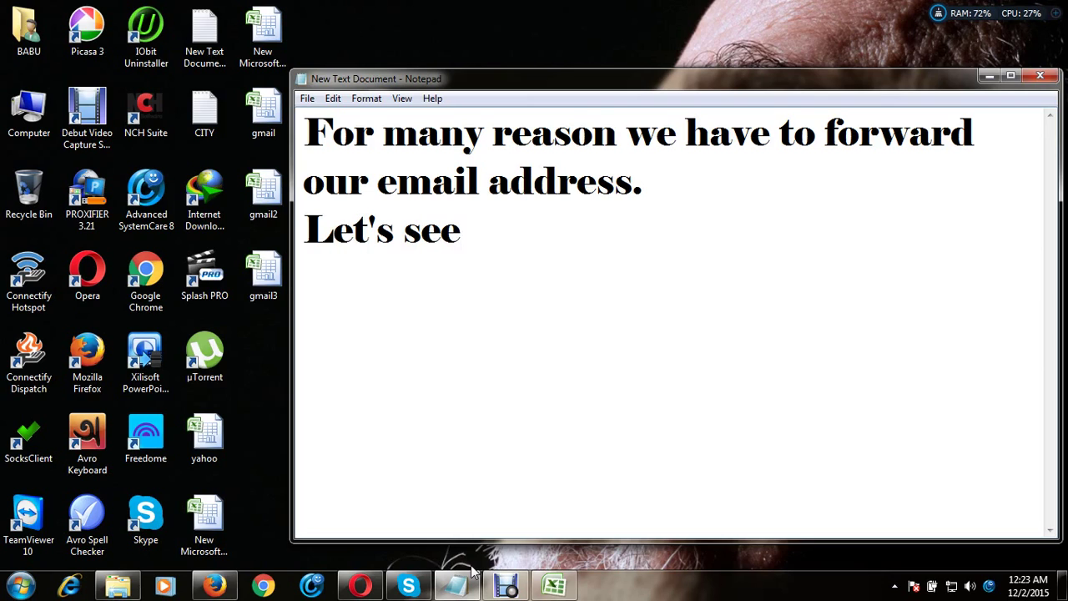
type("how can")
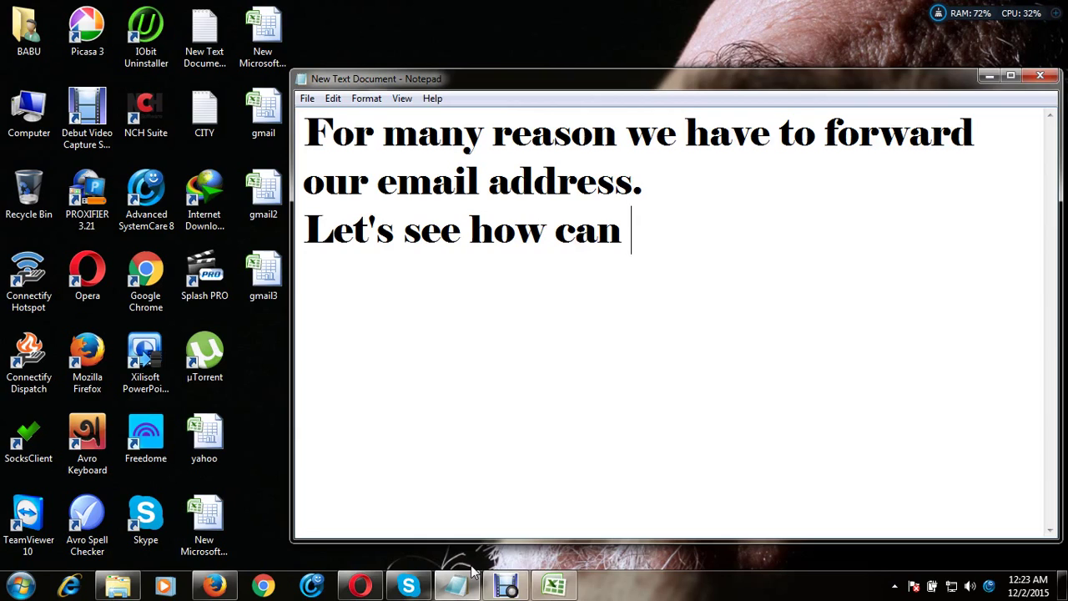
type("we f")
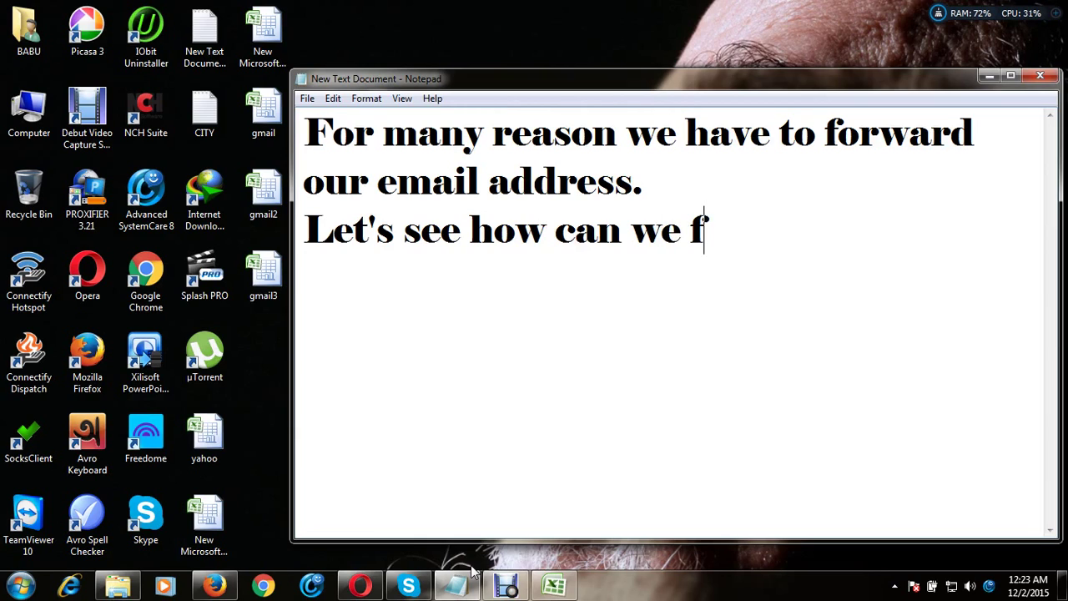
type("r")
key("BackSpace")
type("oe")
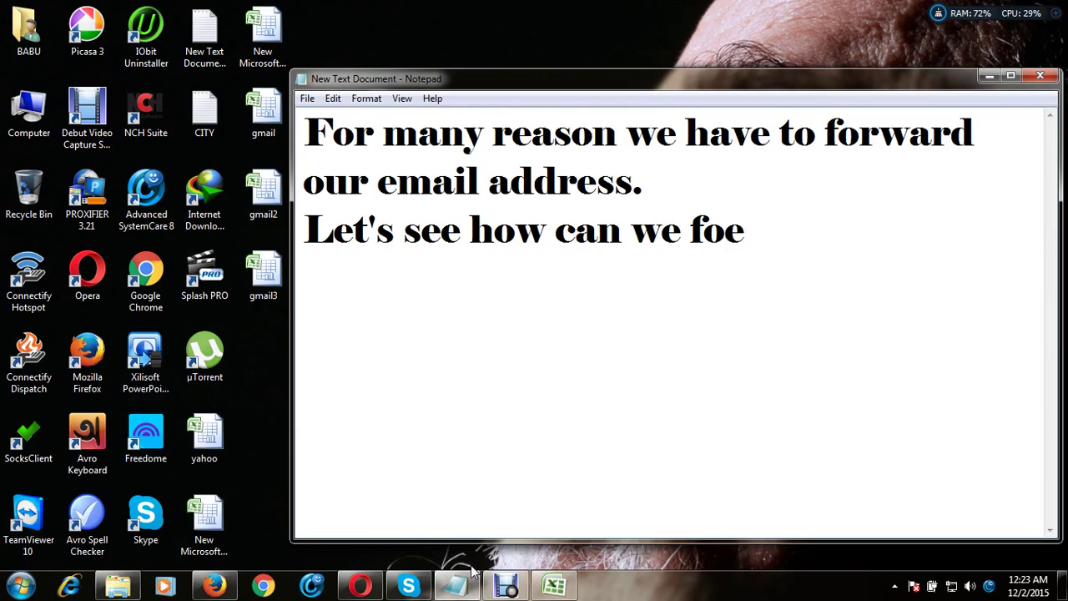
key("BackSpace")
type("rward ")
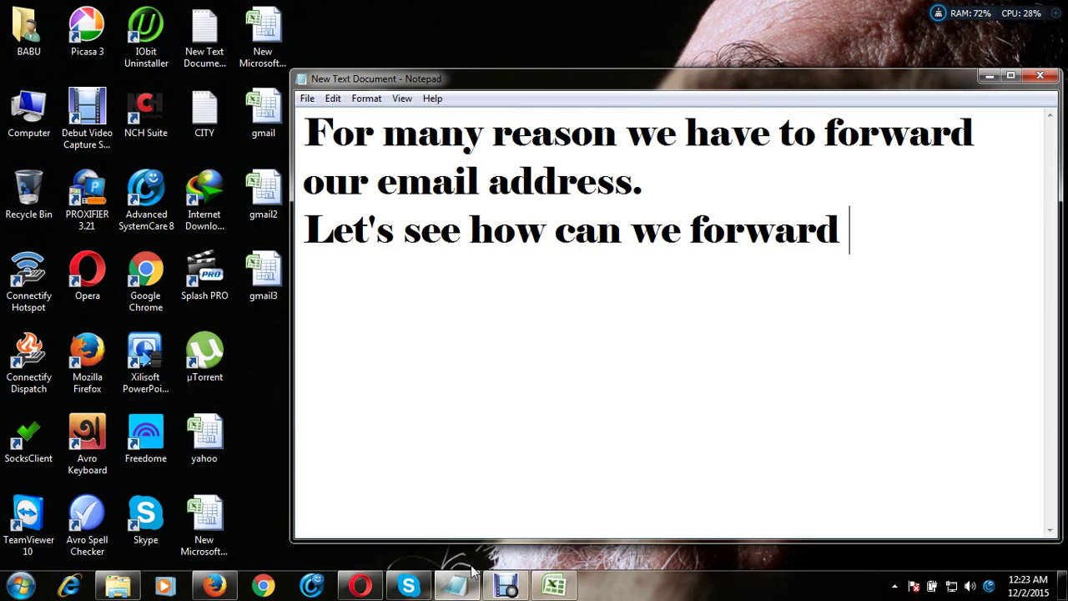
type("it")
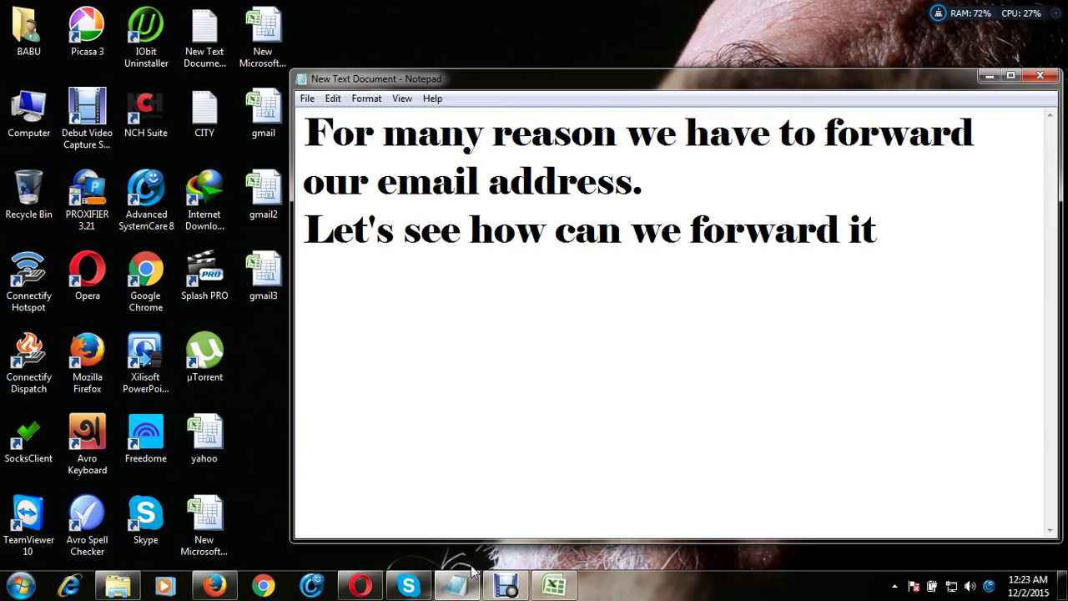
type("!!")
type("login ")
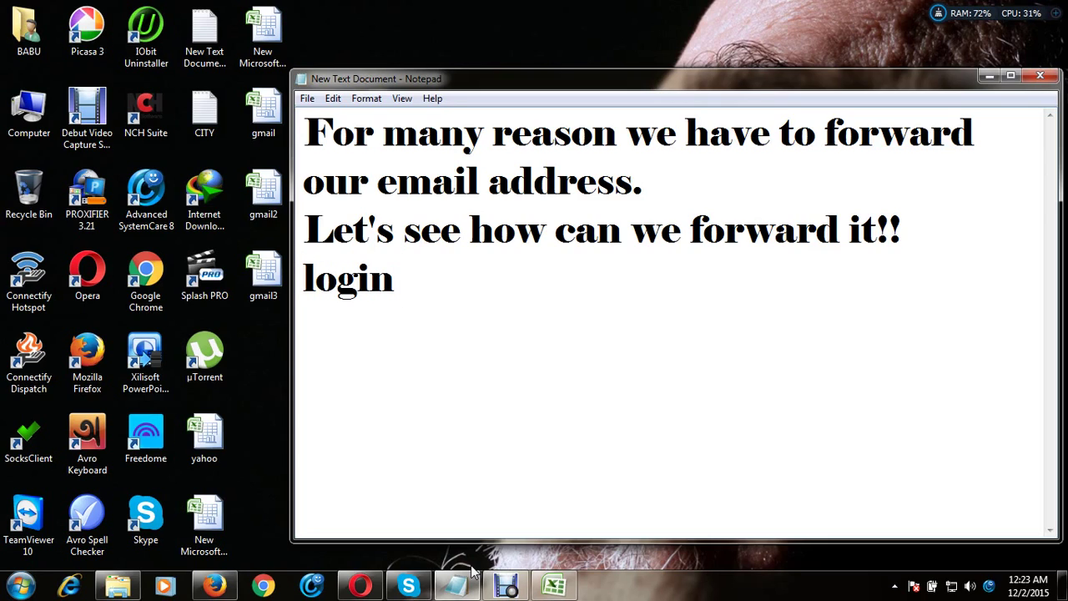
type("you")
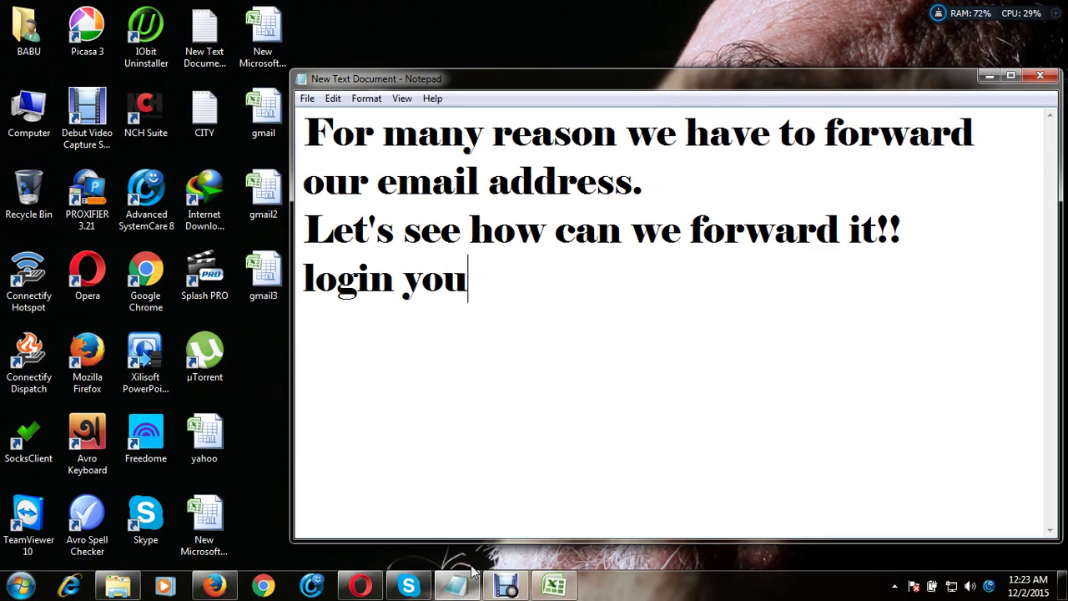
type("rem")
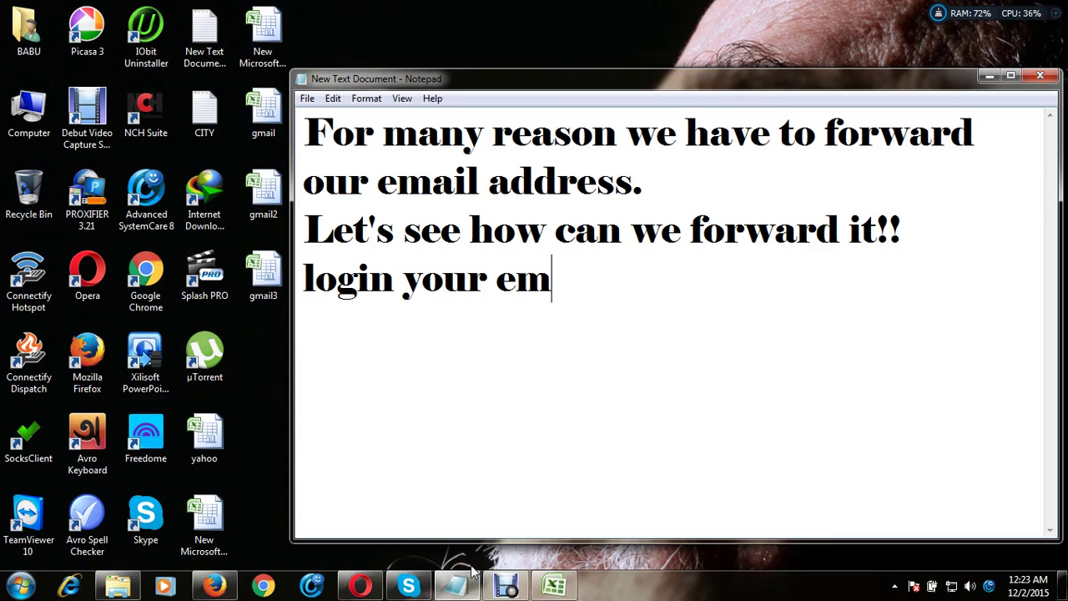
type("ail adr")
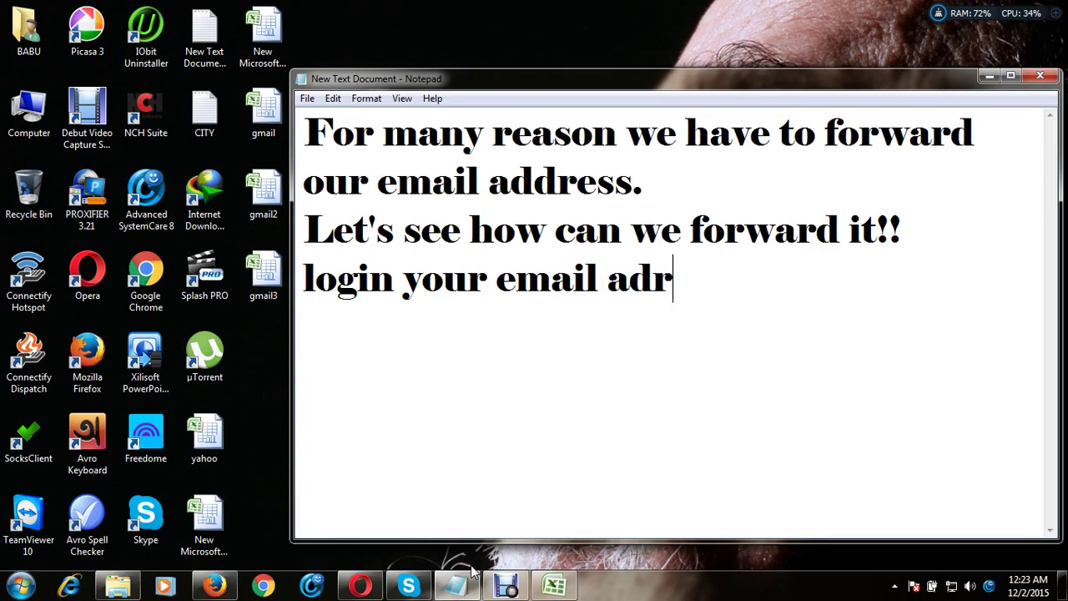
type("e")
key("BackSpace")
key("BackSpace")
type("dr")
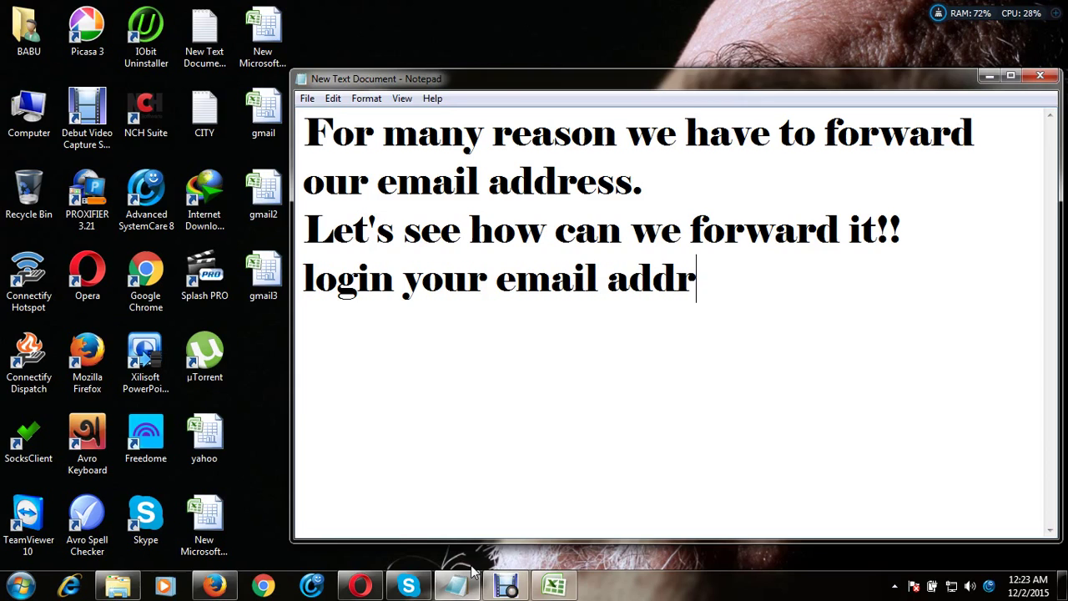
type("ess..")
key("Return")
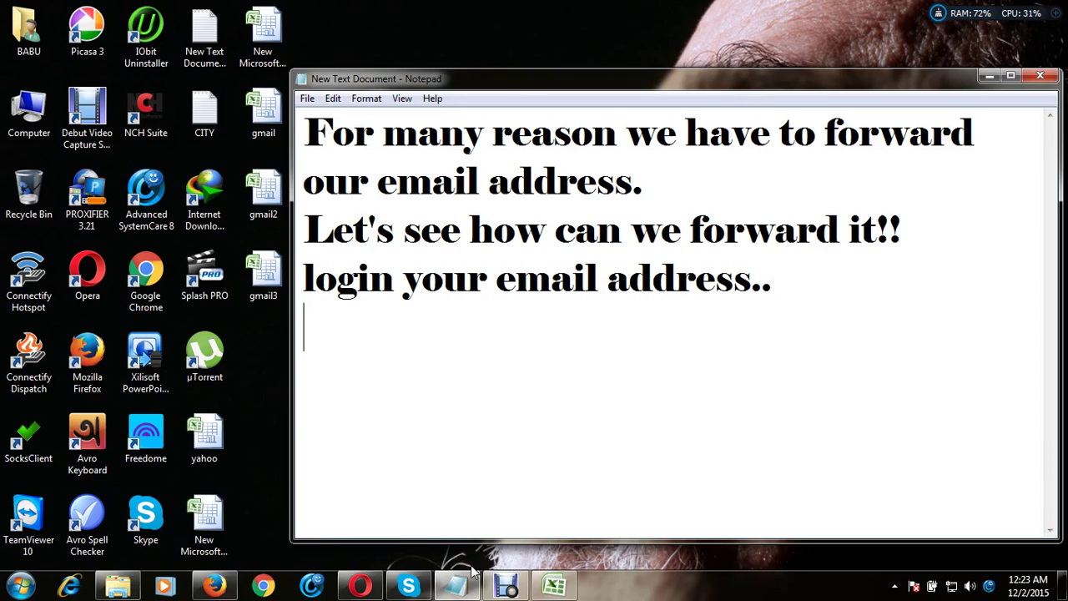
- Sign in to Gmail with the account password, then bring the Notepad notes forward
left_click(360, 587)
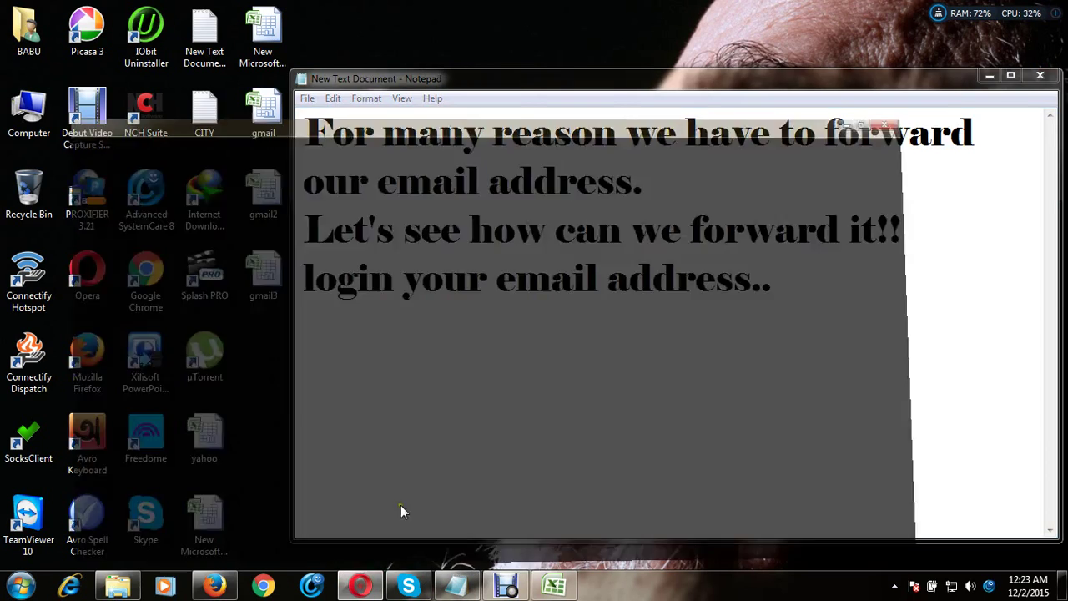
left_click(490, 378)
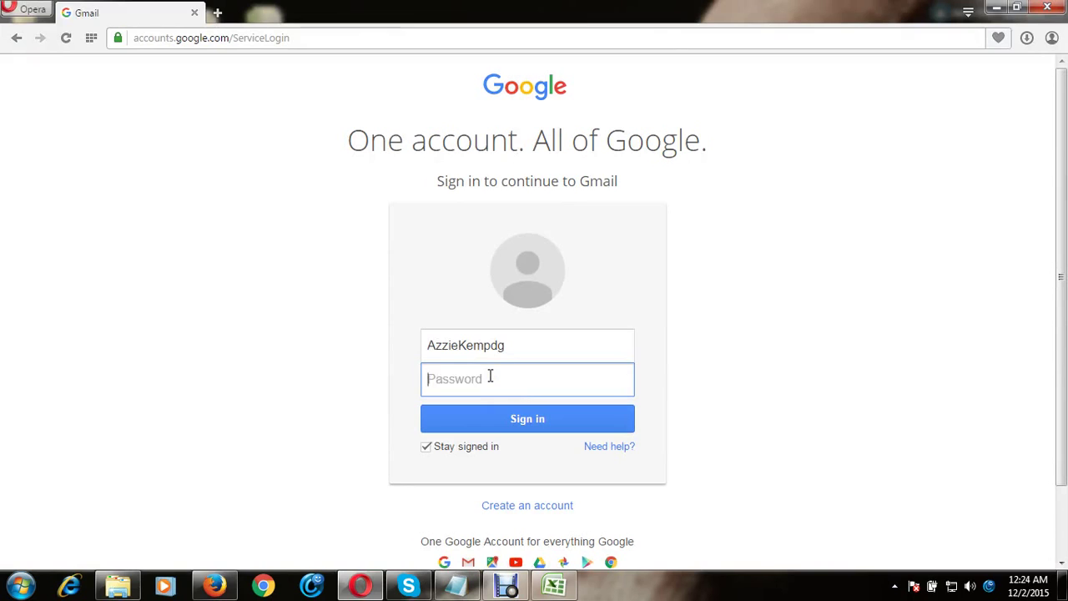
type("•••")
type("••")
key("Return")
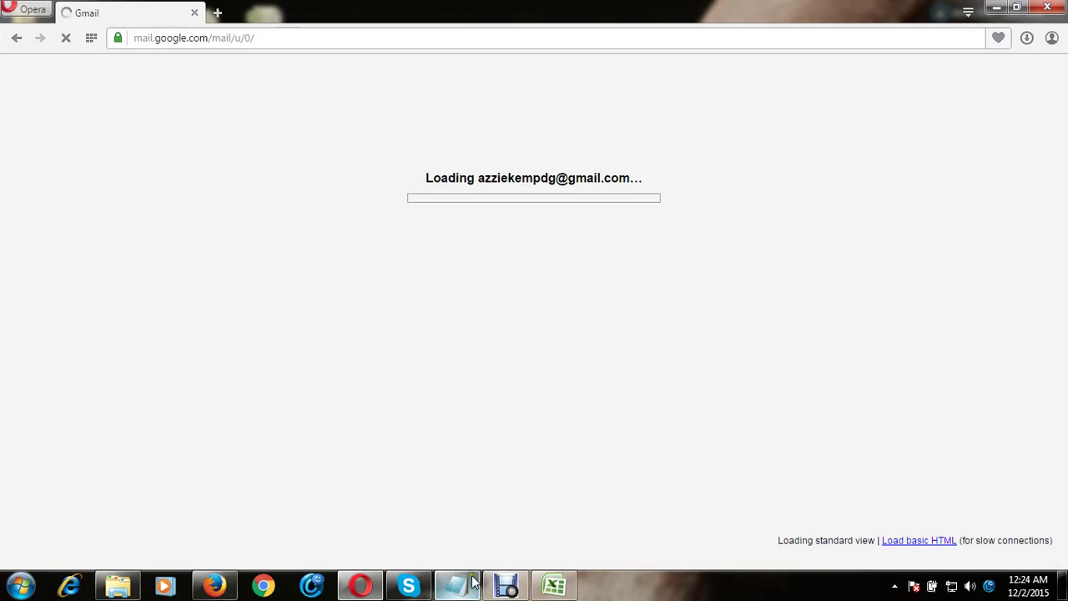
mouse_move(456, 586)
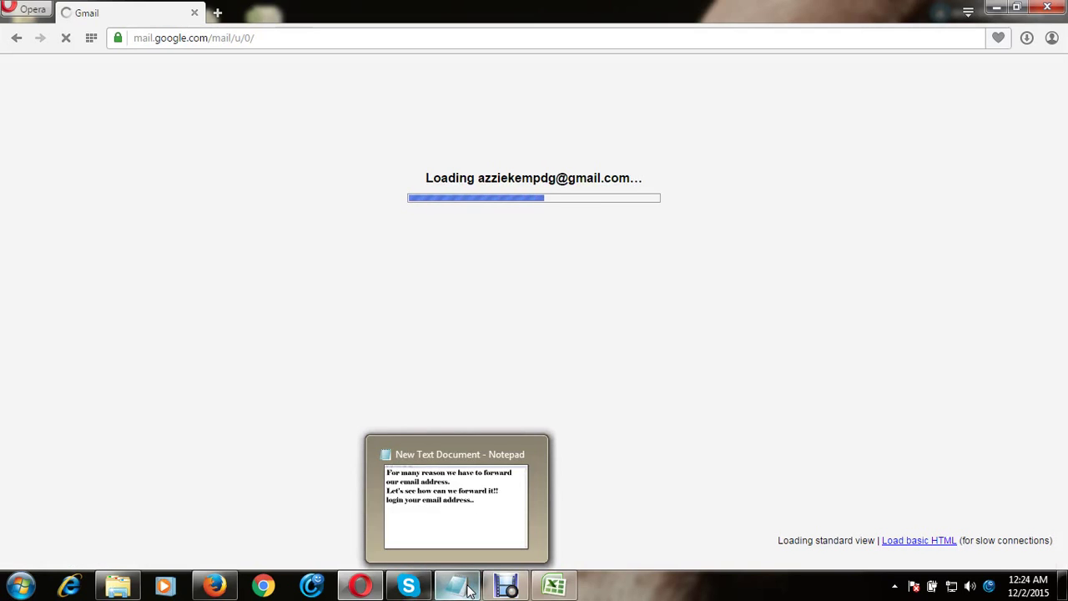
left_click(469, 590)
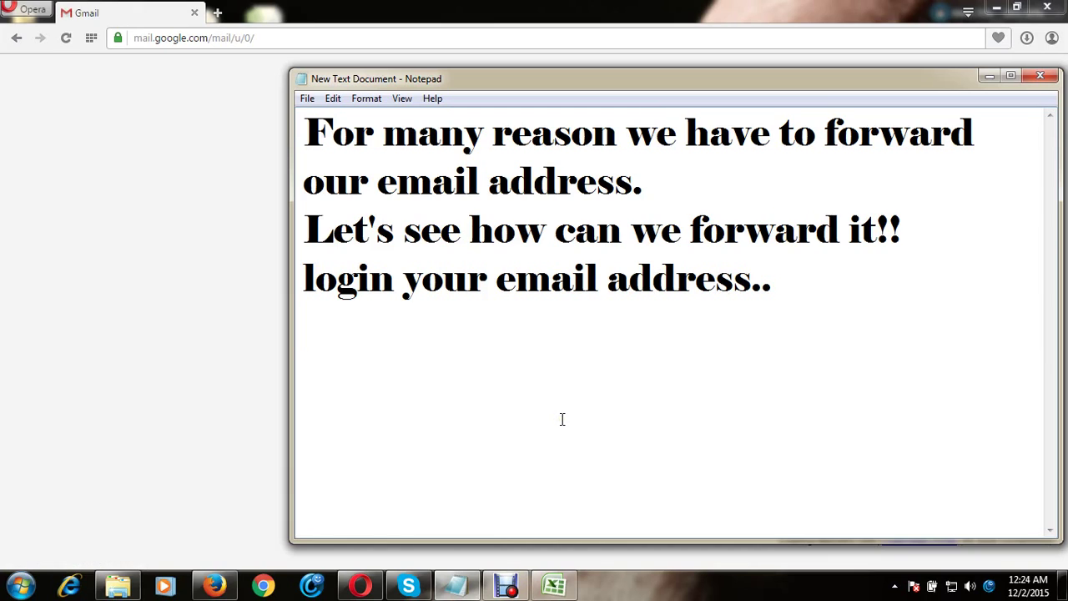
- Type 'go to settings then forward option' as the next note line
type("g")
type("o to s")
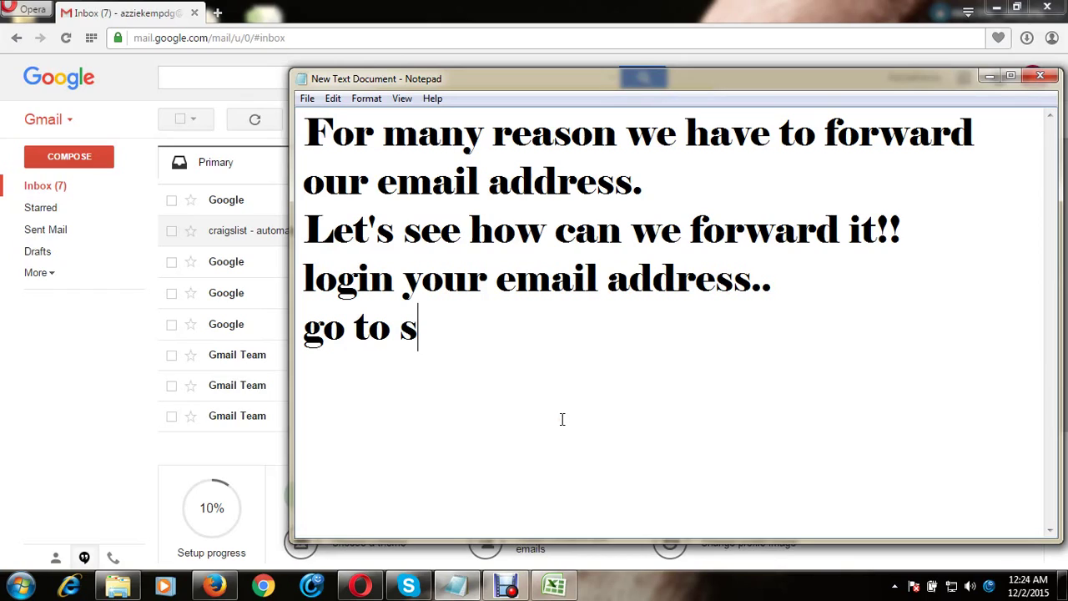
type("etti")
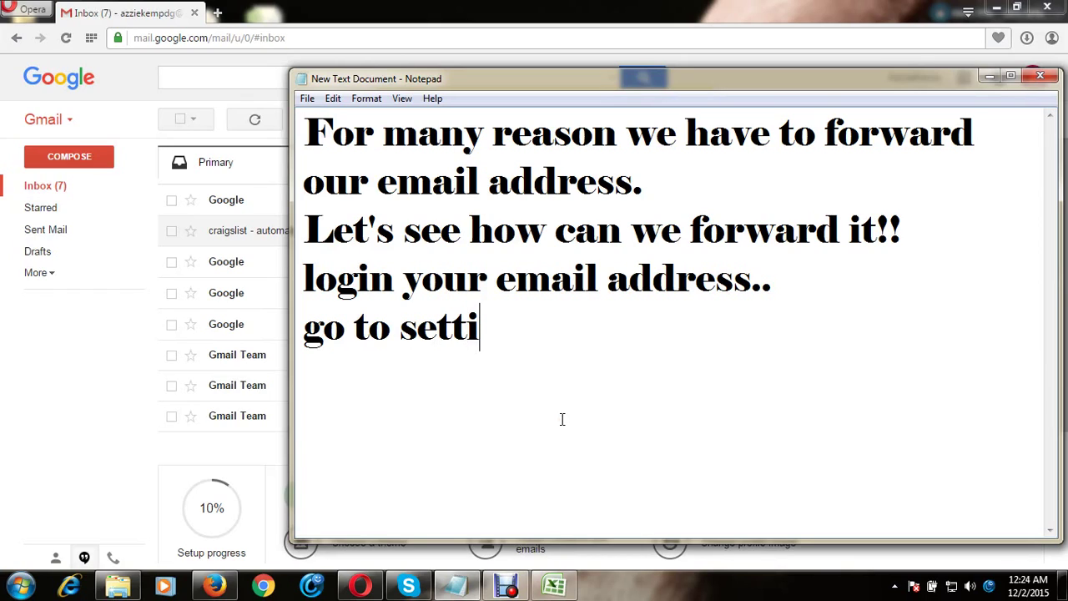
type("ngs ")
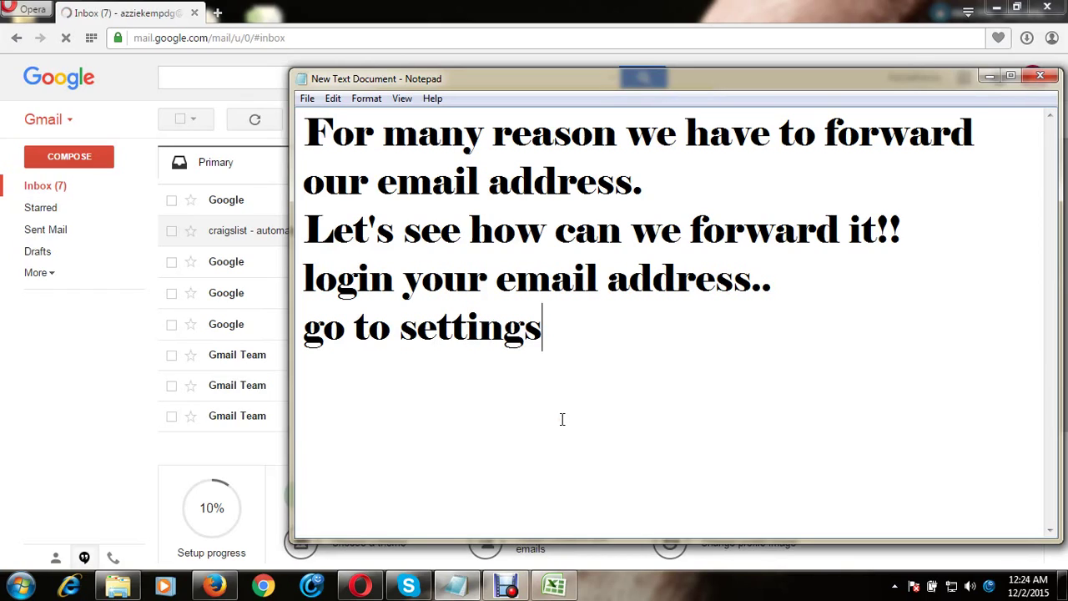
type("then ")
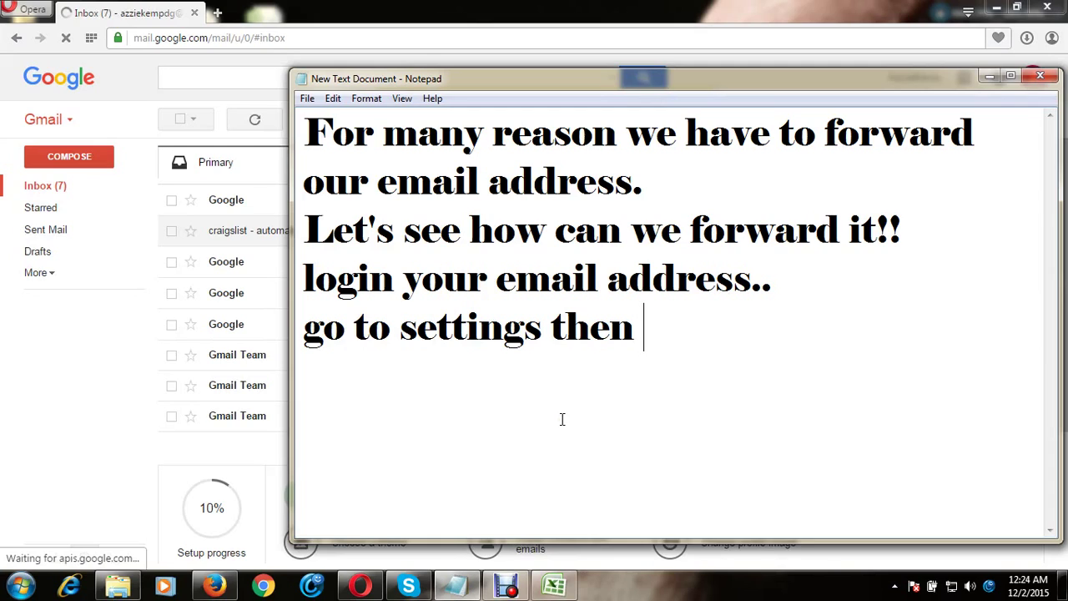
type("for")
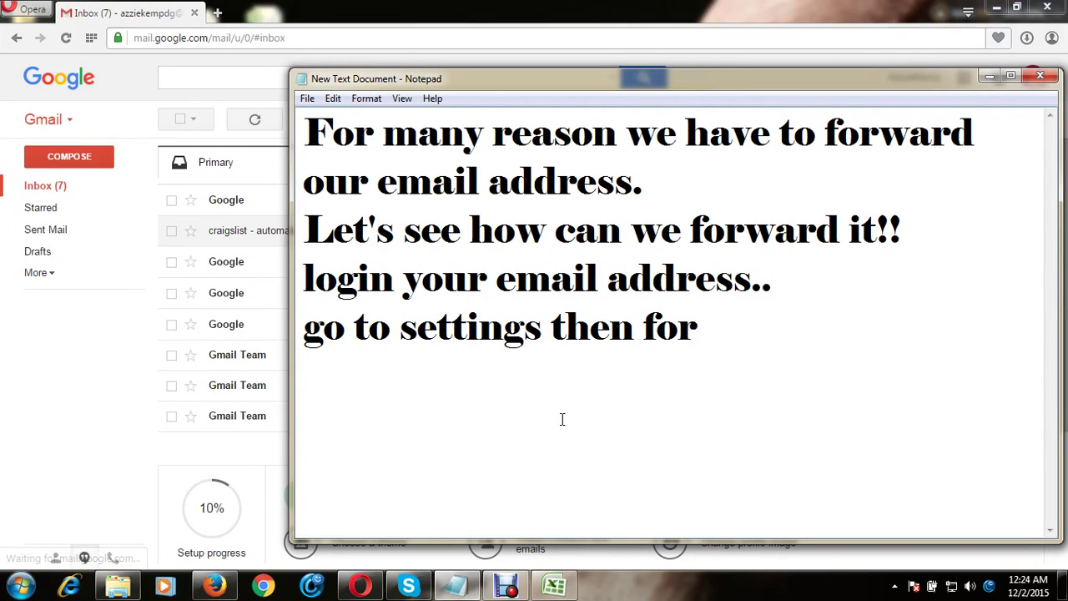
type("ward ")
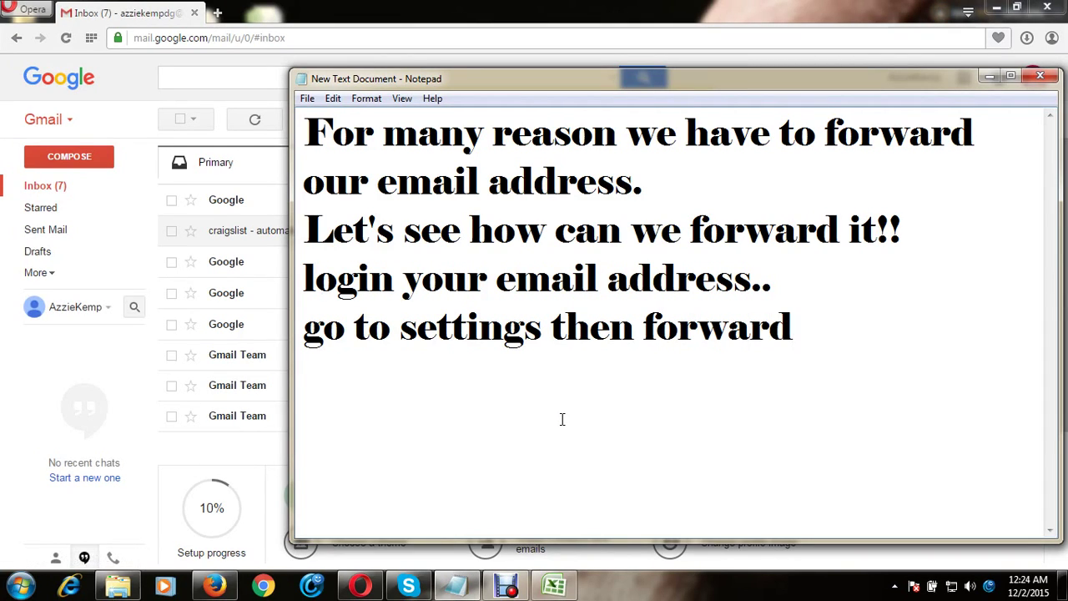
type("option.")
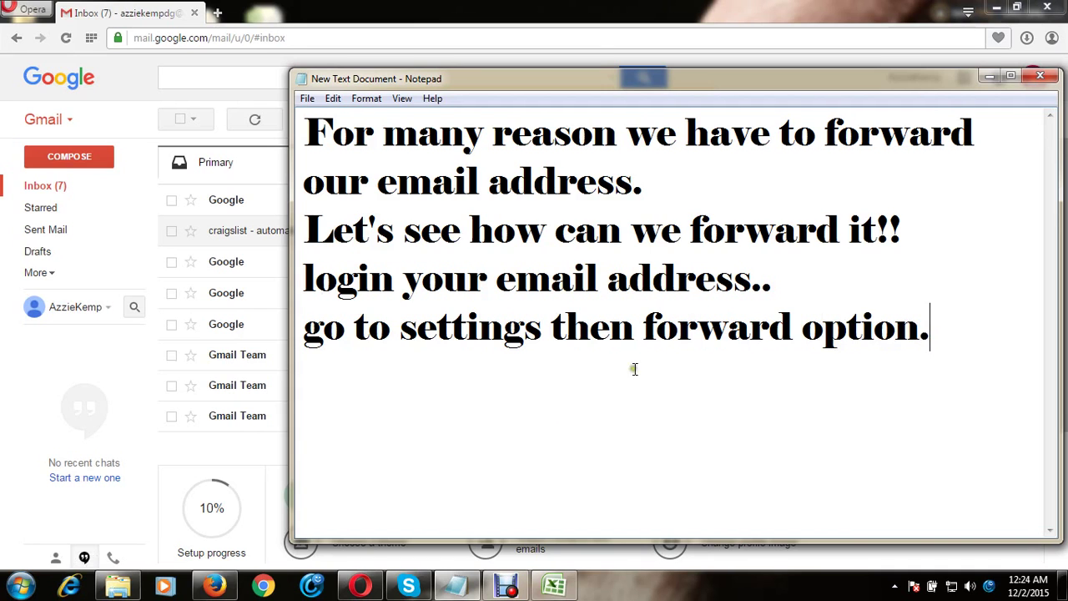
- Open Gmail's full Settings on the Forwarding and POP/IMAP tab
left_click(989, 78)
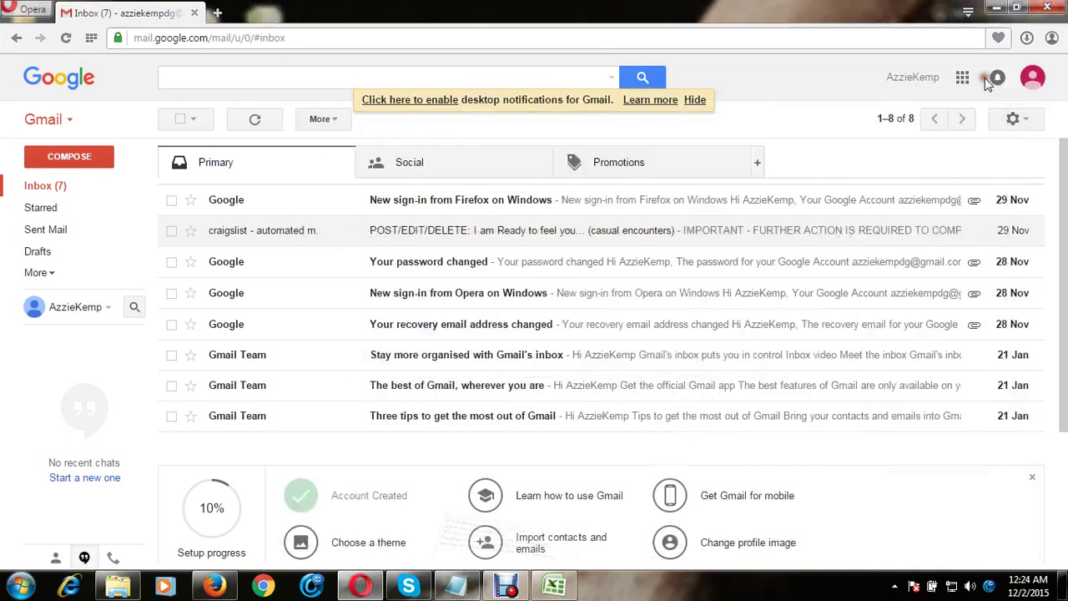
left_click(1012, 121)
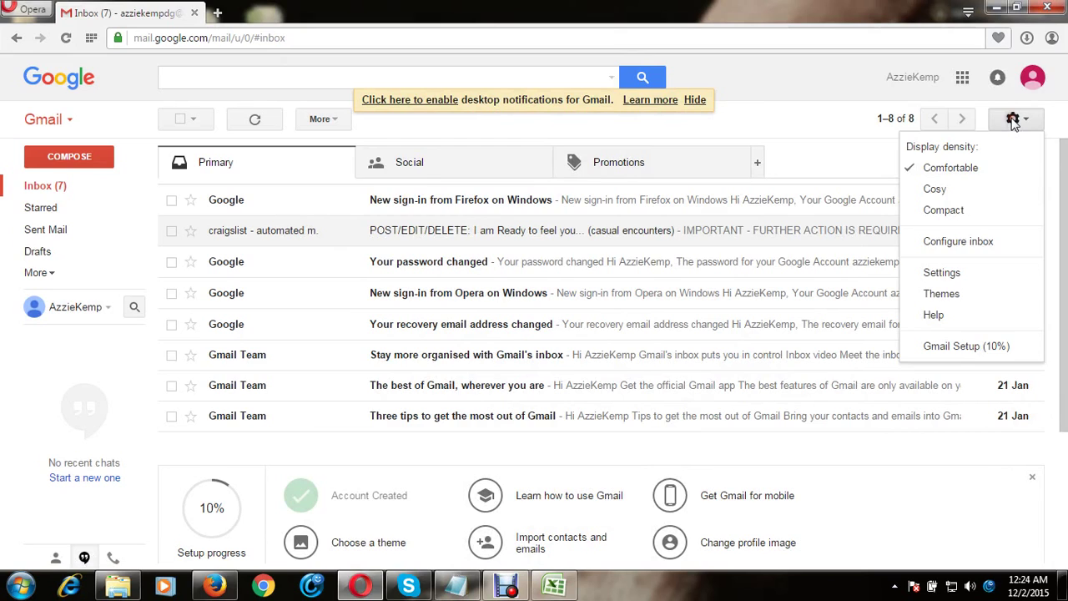
left_click(934, 273)
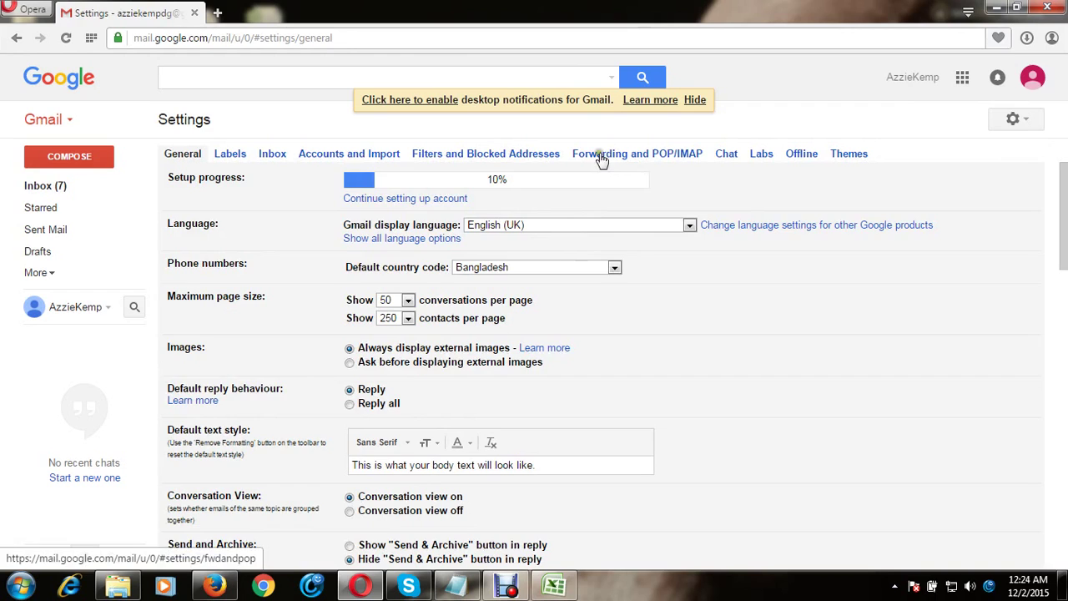
left_click(594, 154)
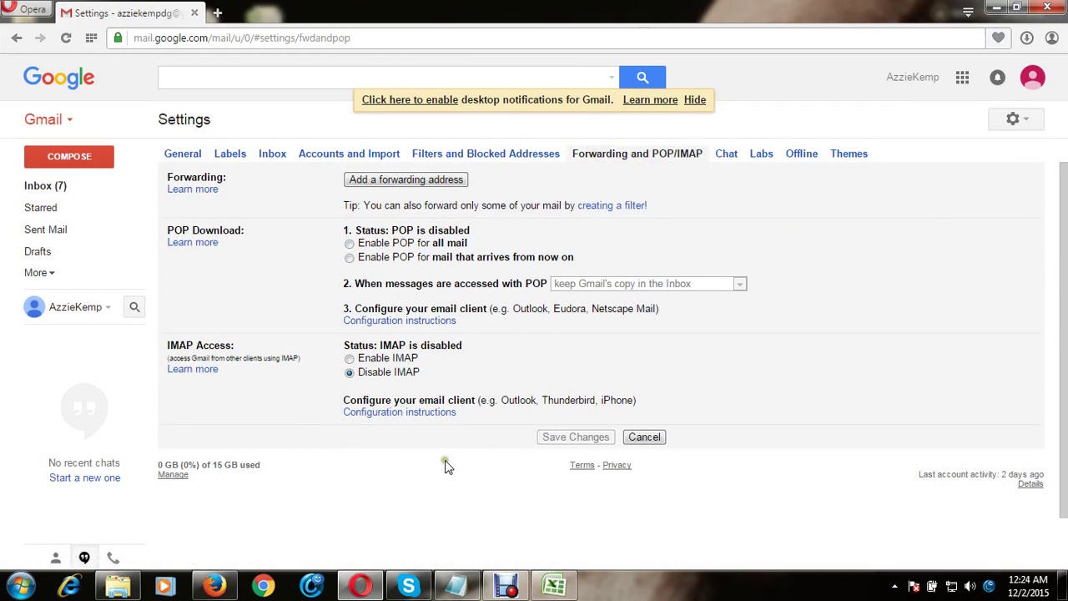
- Add the note line 'add your forwarding email address which email you want to forward'
left_click(460, 586)
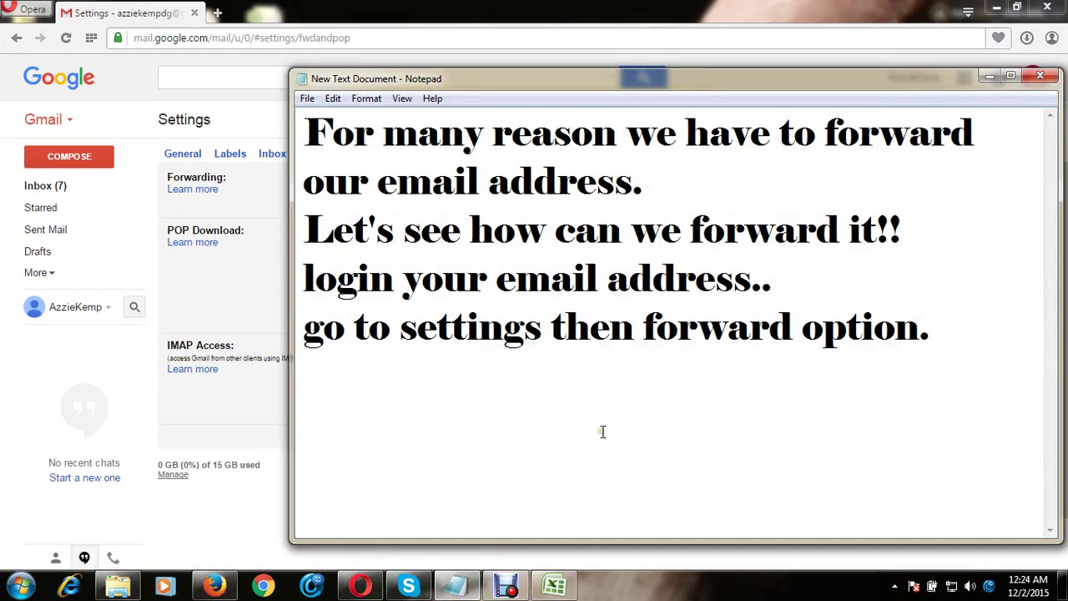
type("ad")
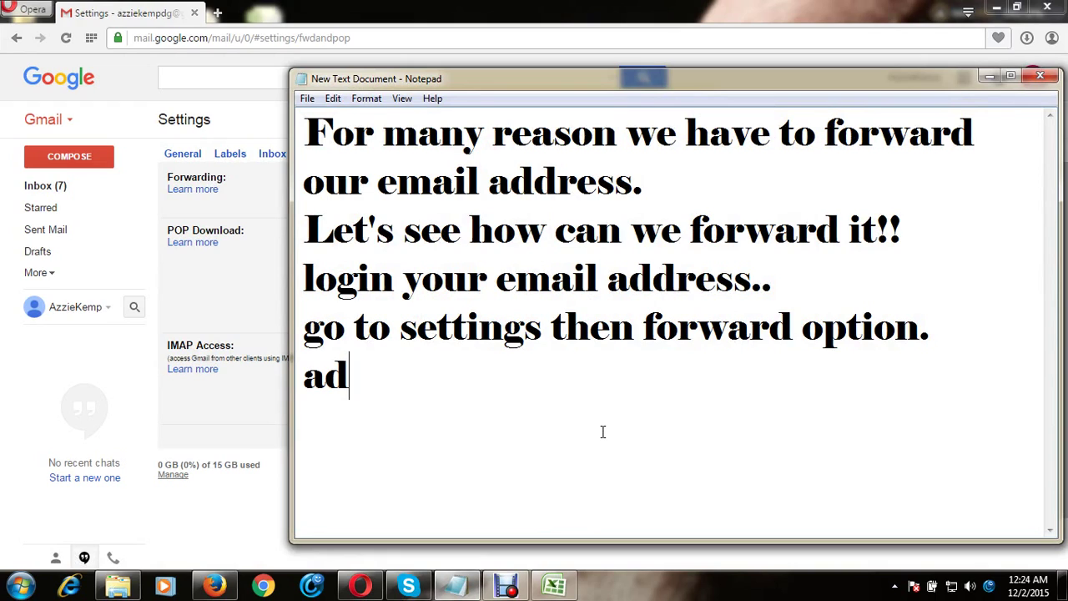
type("d you")
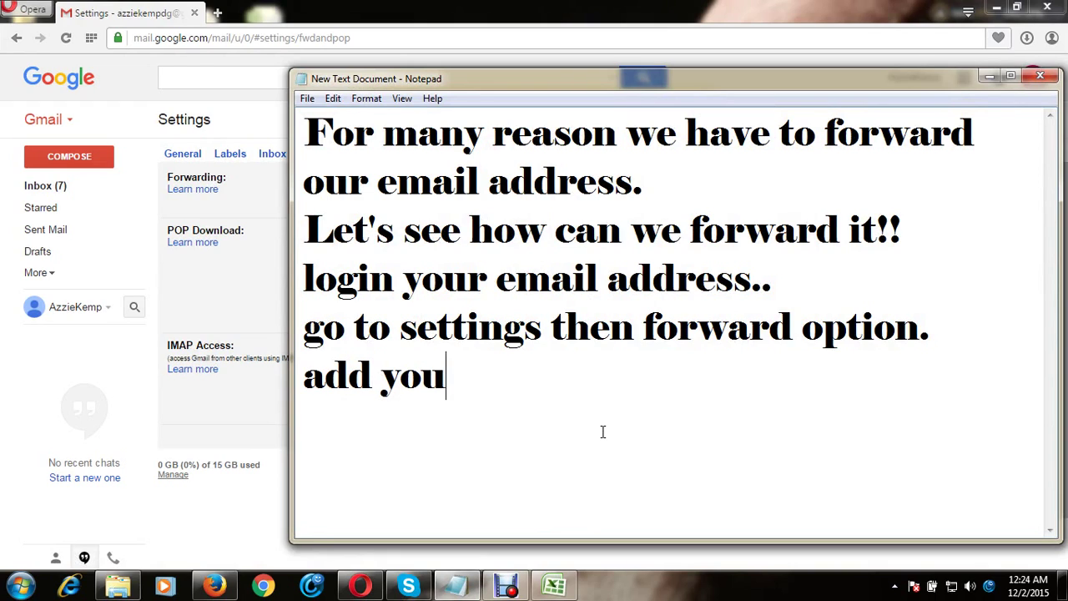
type("r ")
type("forwa")
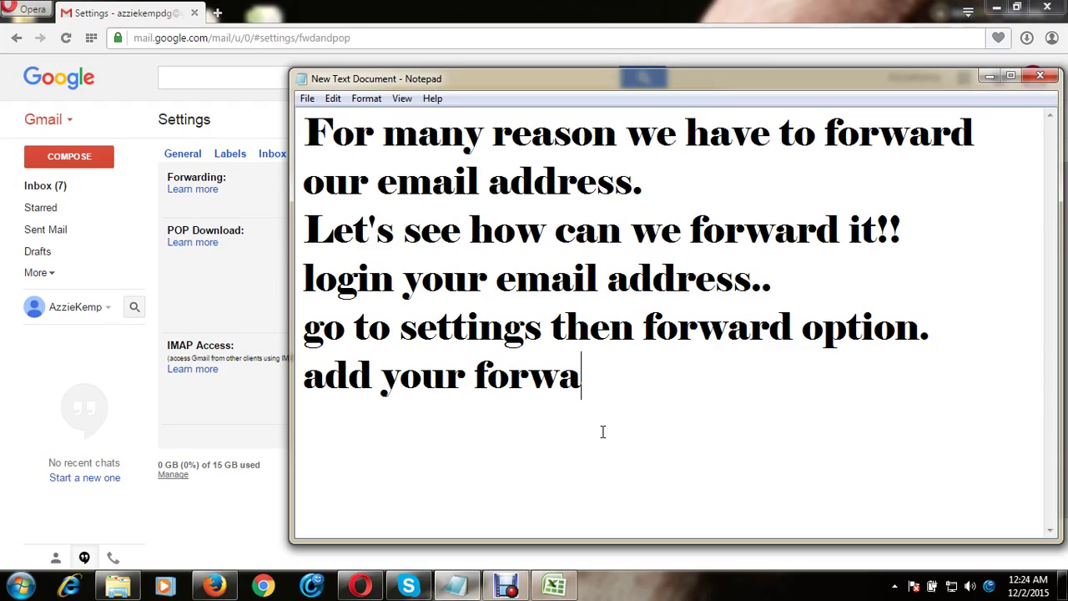
type("rding")
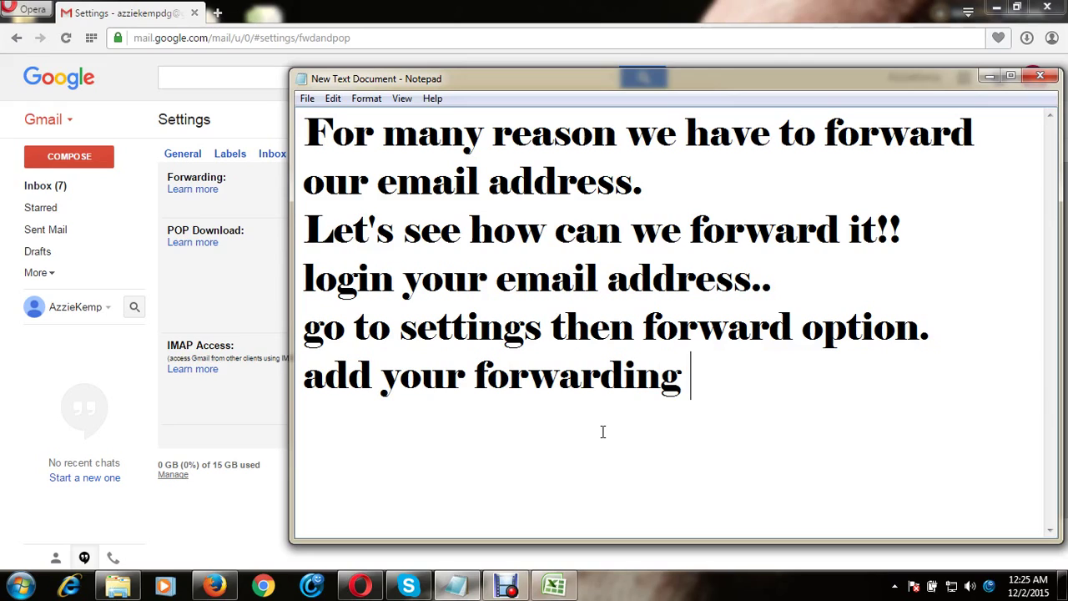
type("e")
type("mail add")
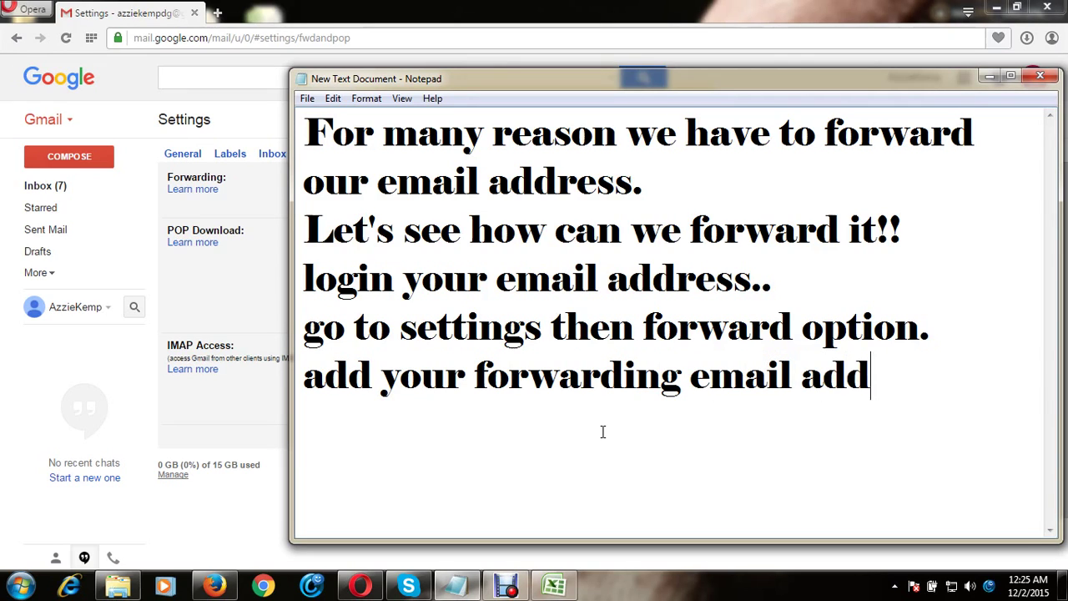
type("ress wh")
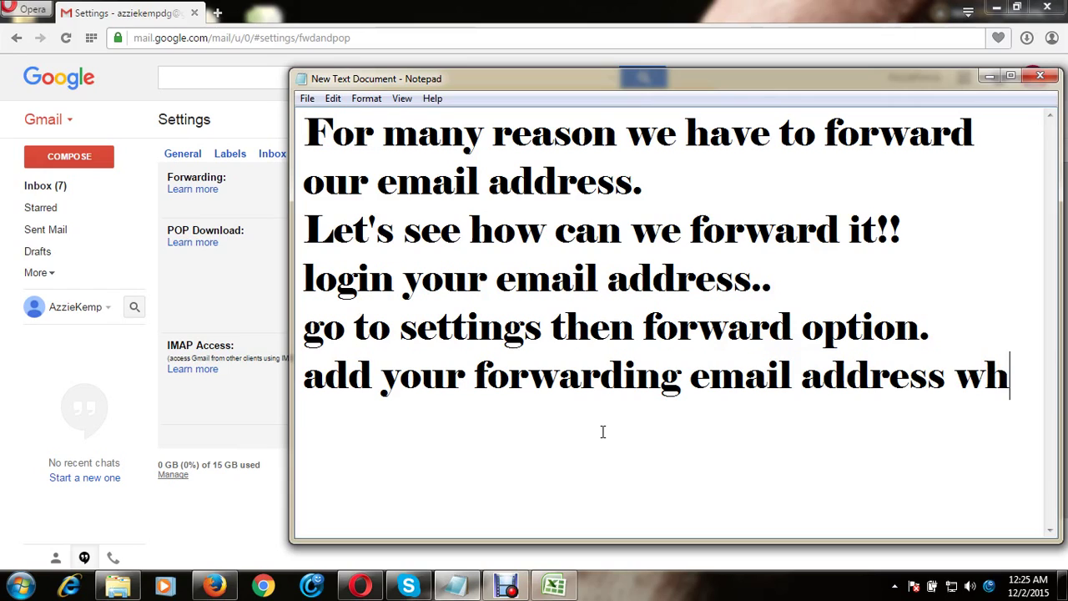
type("ich ")
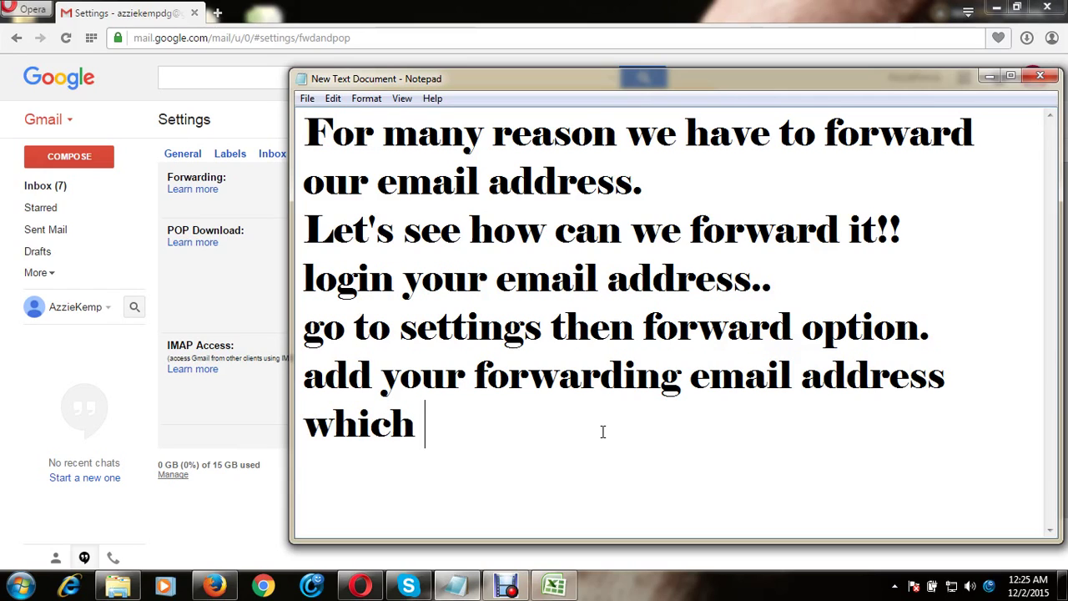
type("e")
type("mail ")
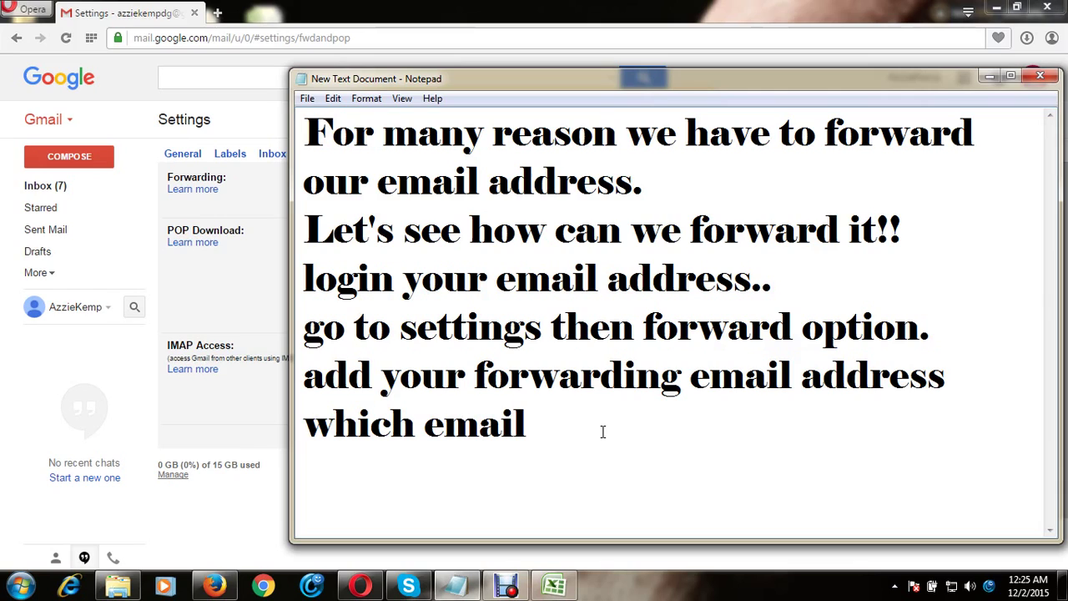
type("your")
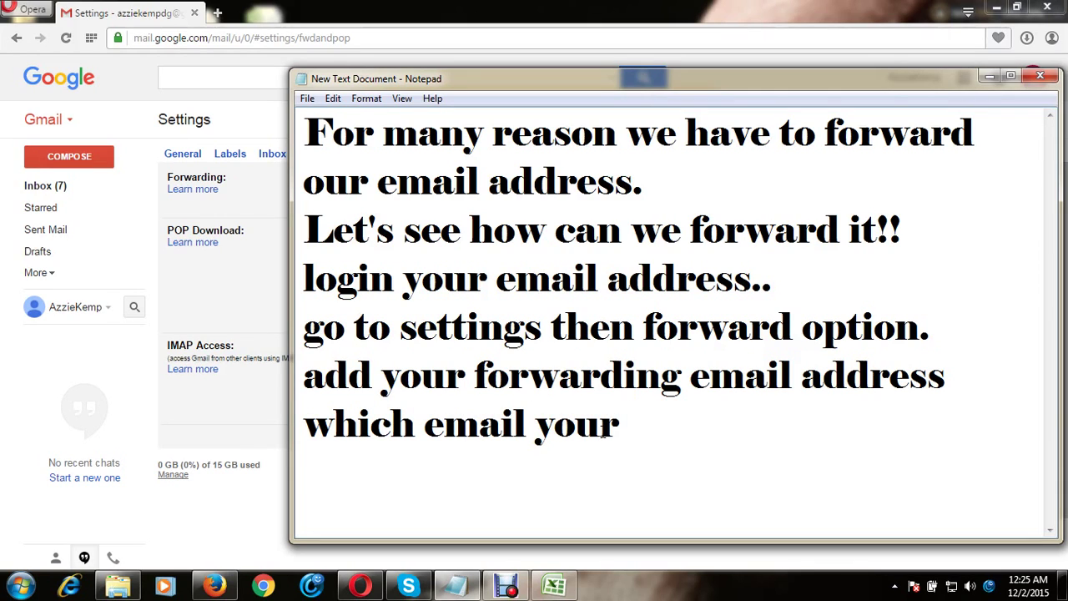
key("BackSpace")
type("want ")
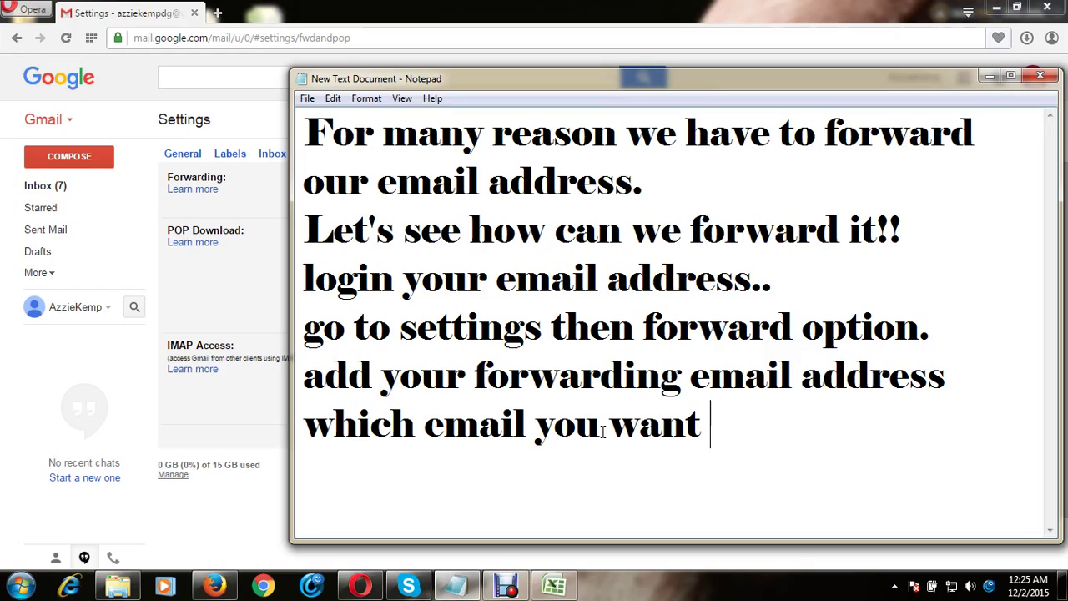
type("t")
type("o for")
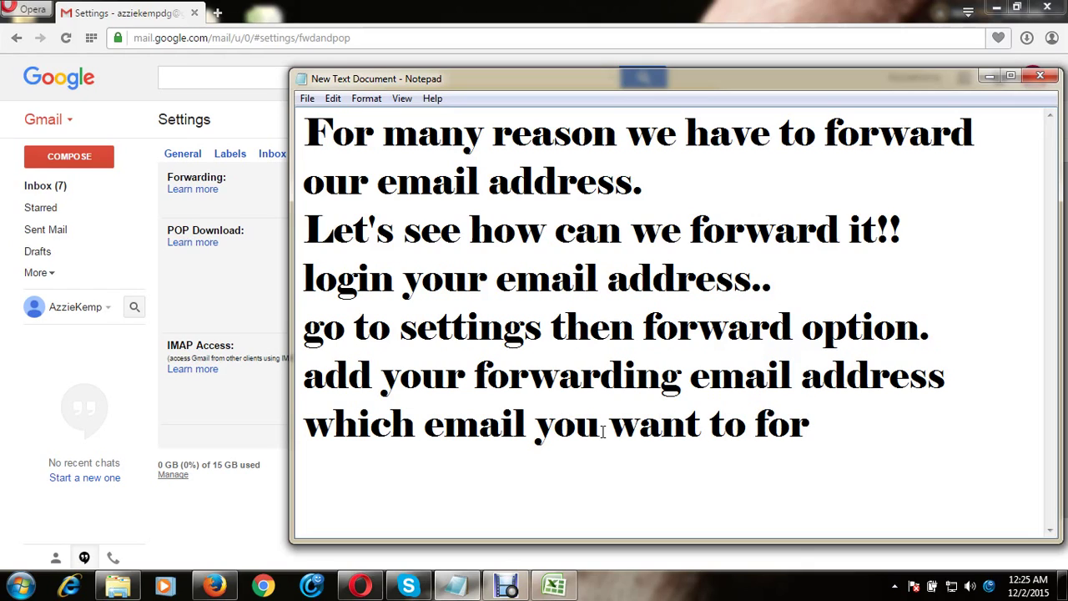
type("ward.")
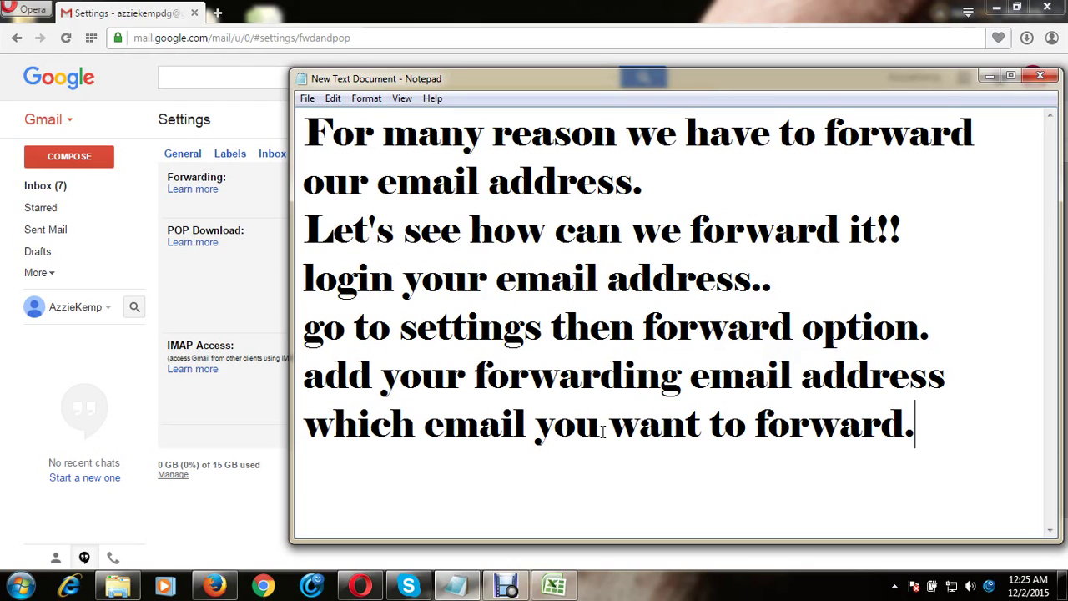
- Start adding a forwarding address and copy the account's email address from the other mailbox
key("Return")
left_click(364, 581)
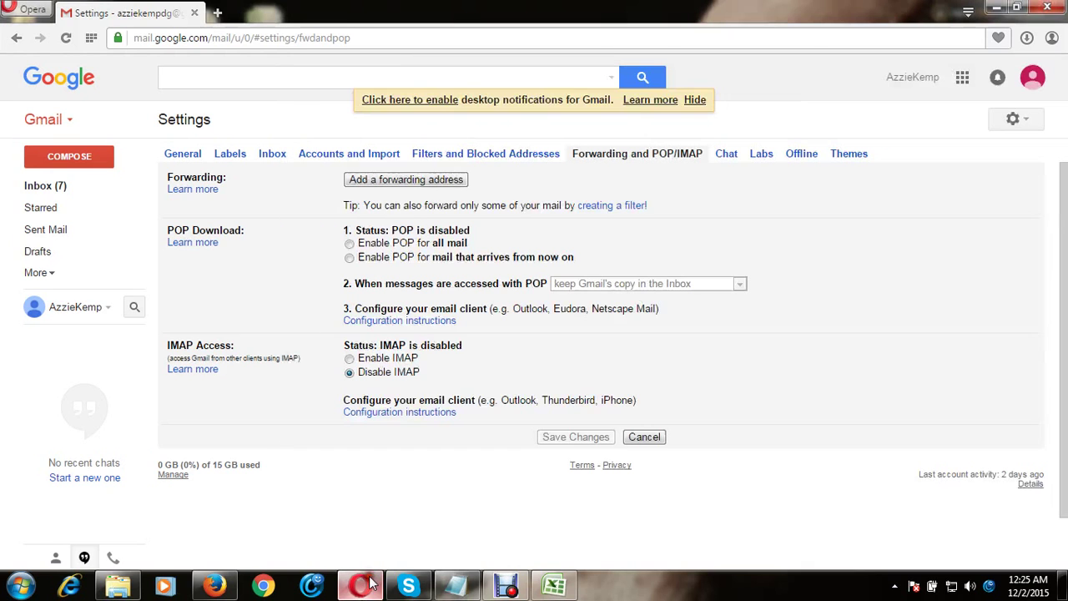
left_click(385, 181)
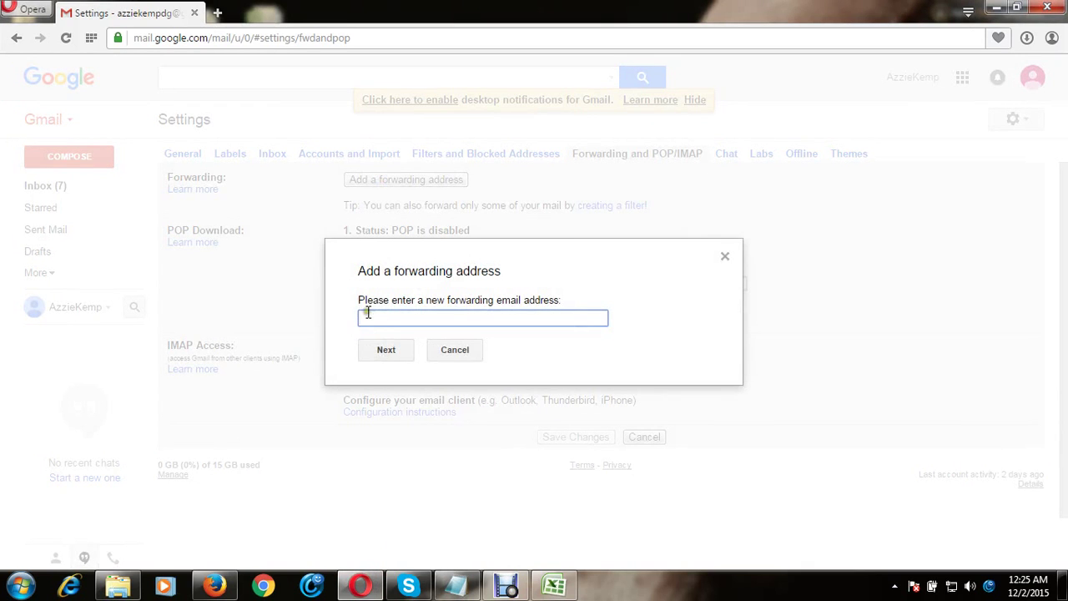
left_click(214, 586)
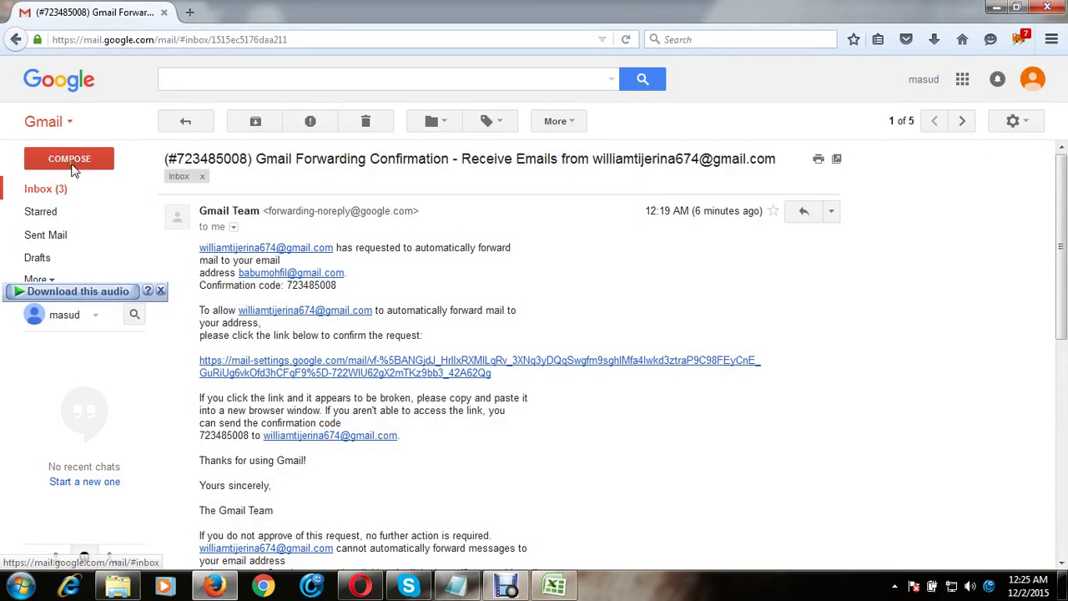
left_click(1016, 121)
left_click(1032, 79)
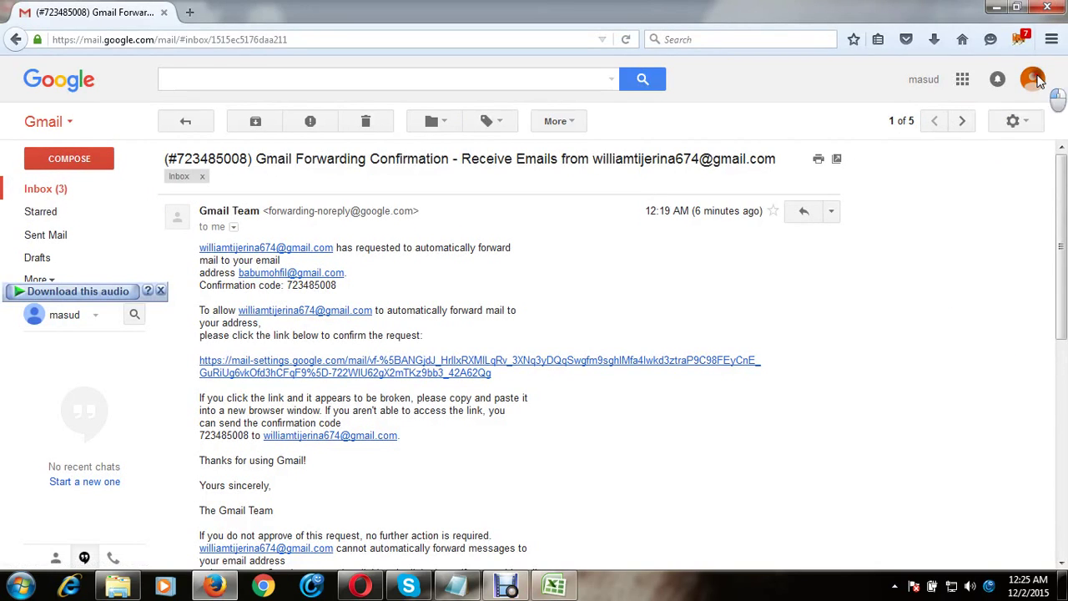
left_click_drag(923, 136, 1016, 139)
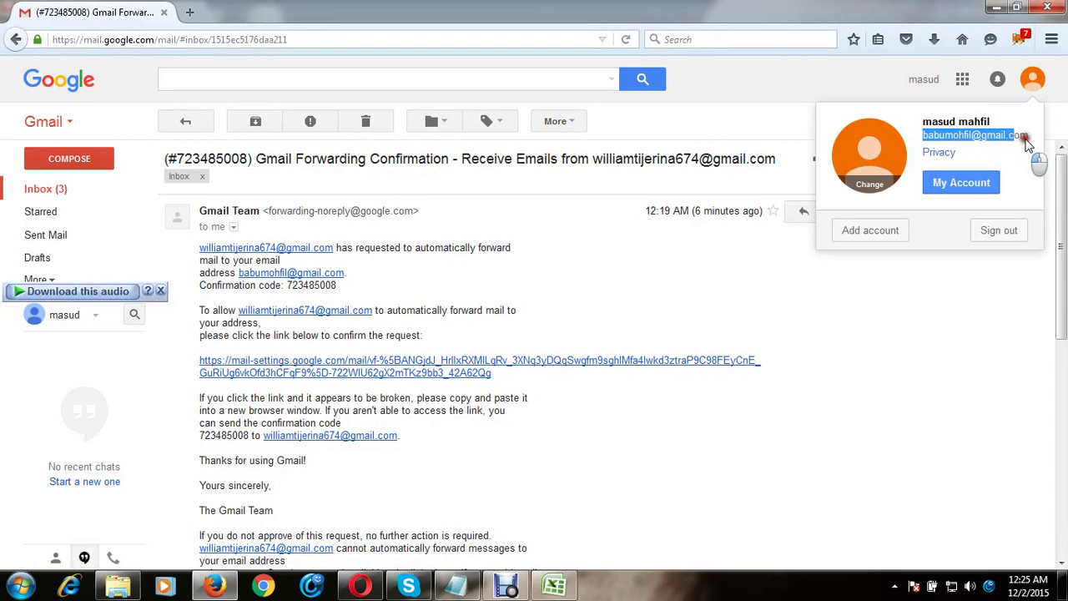
right_click(1017, 142)
left_click(947, 148)
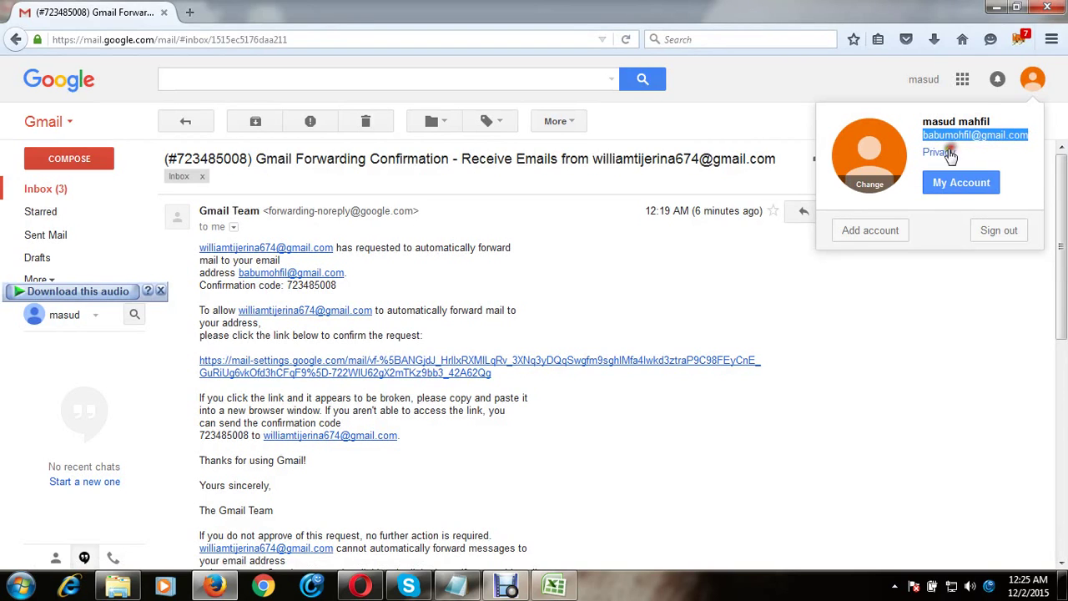
- Paste the copied address into the forwarding address field and submit it
left_click(361, 586)
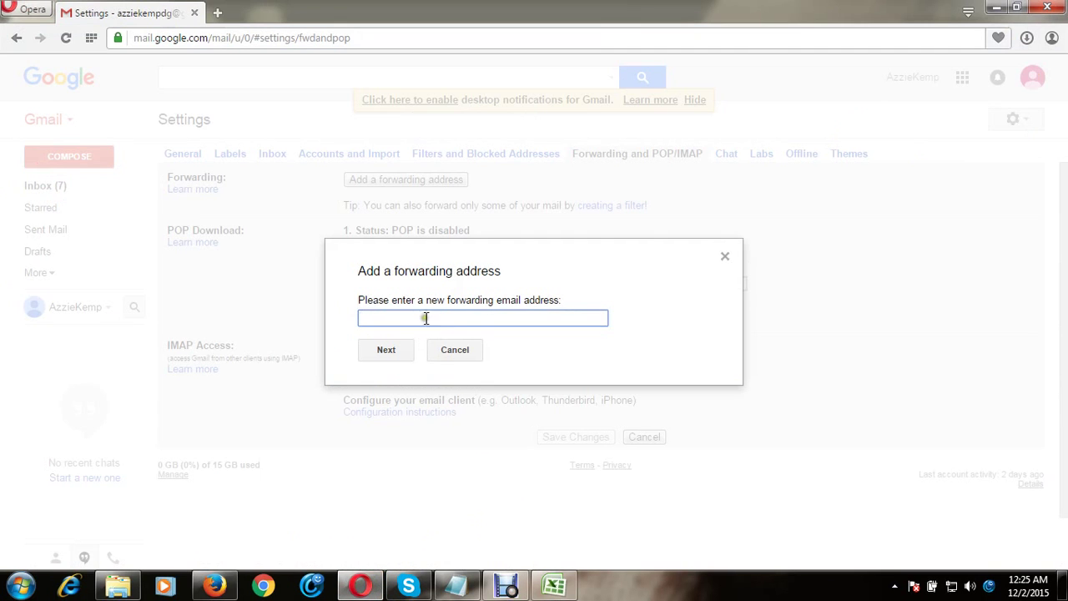
right_click(424, 317)
left_click(461, 404)
left_click(388, 351)
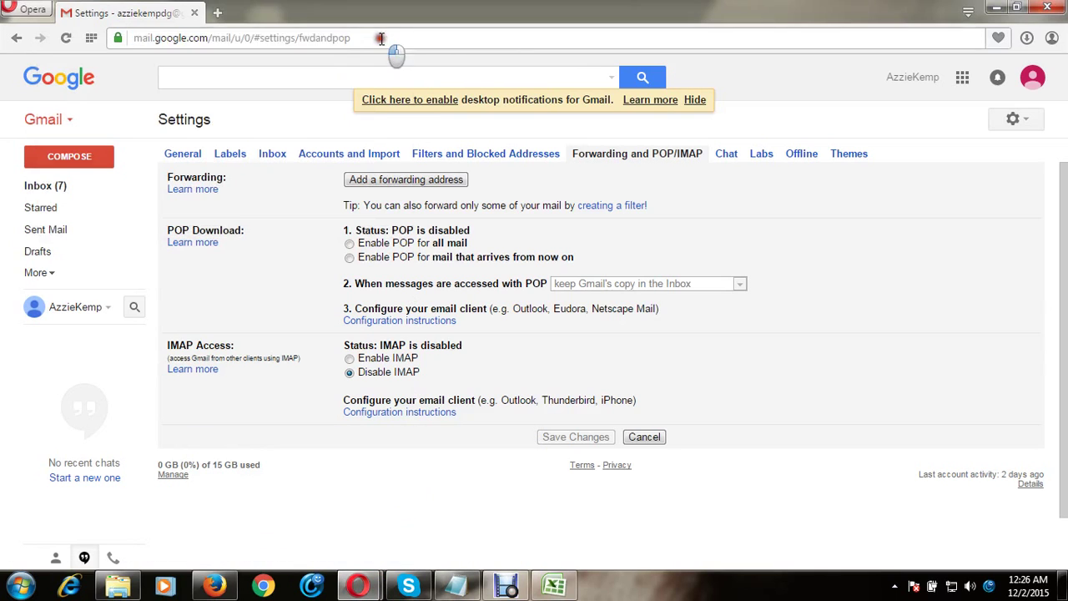
- Close the stray blank popup window
left_click(379, 47)
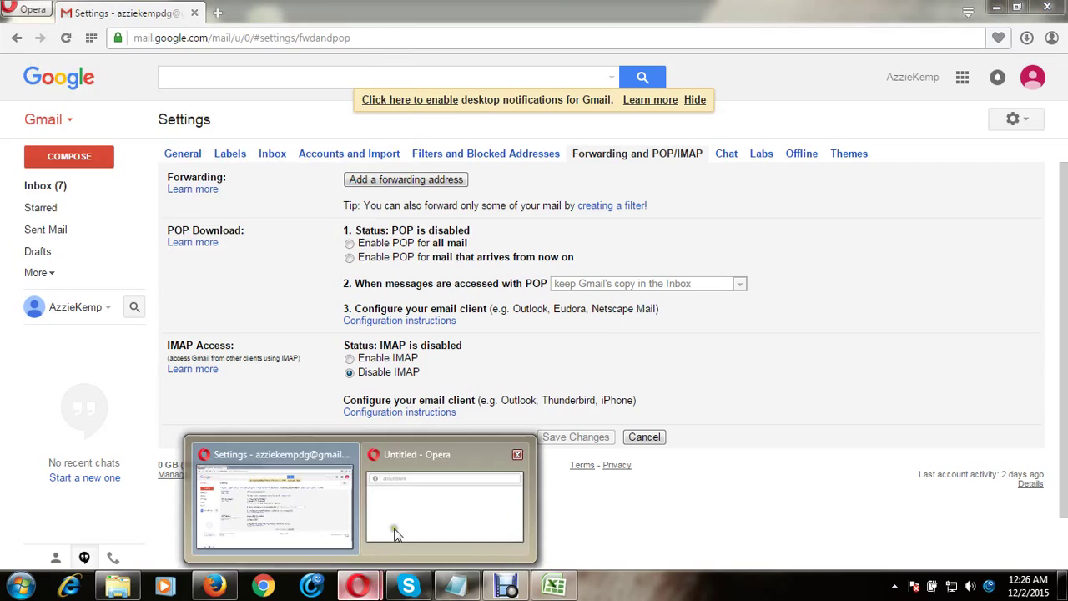
left_click(388, 515)
left_click(380, 48)
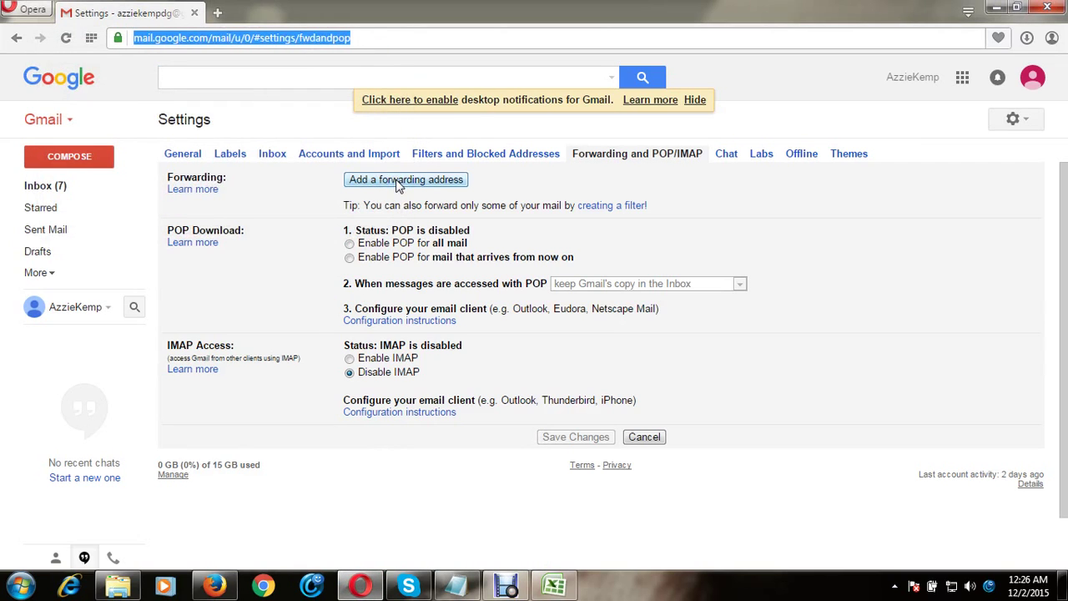
- Add the pasted address as forwarding address, proceed, and acknowledge the code was sent
left_click(398, 185)
right_click(401, 315)
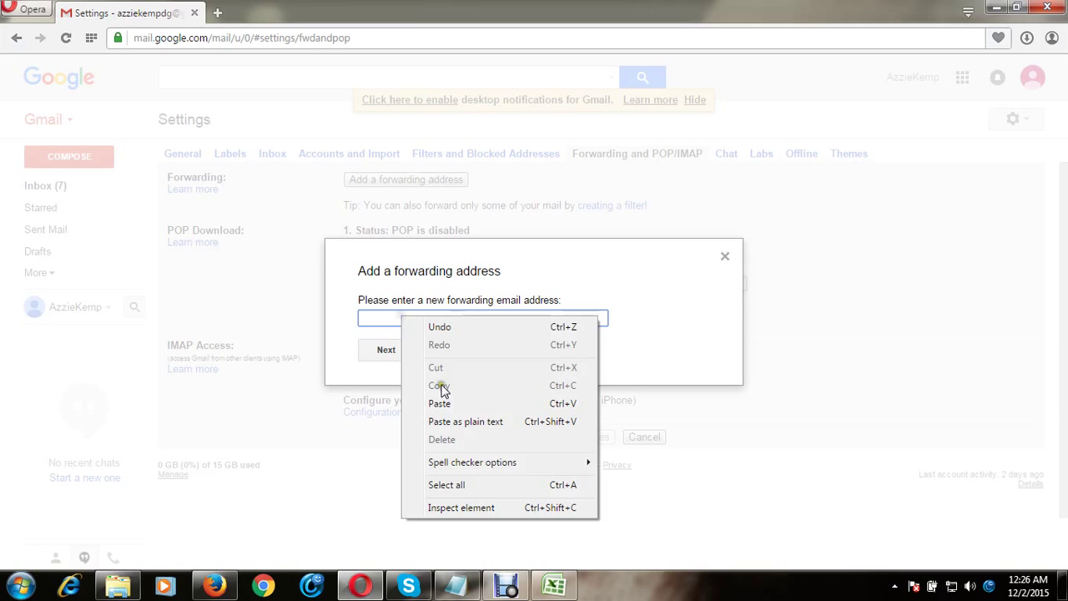
left_click(440, 403)
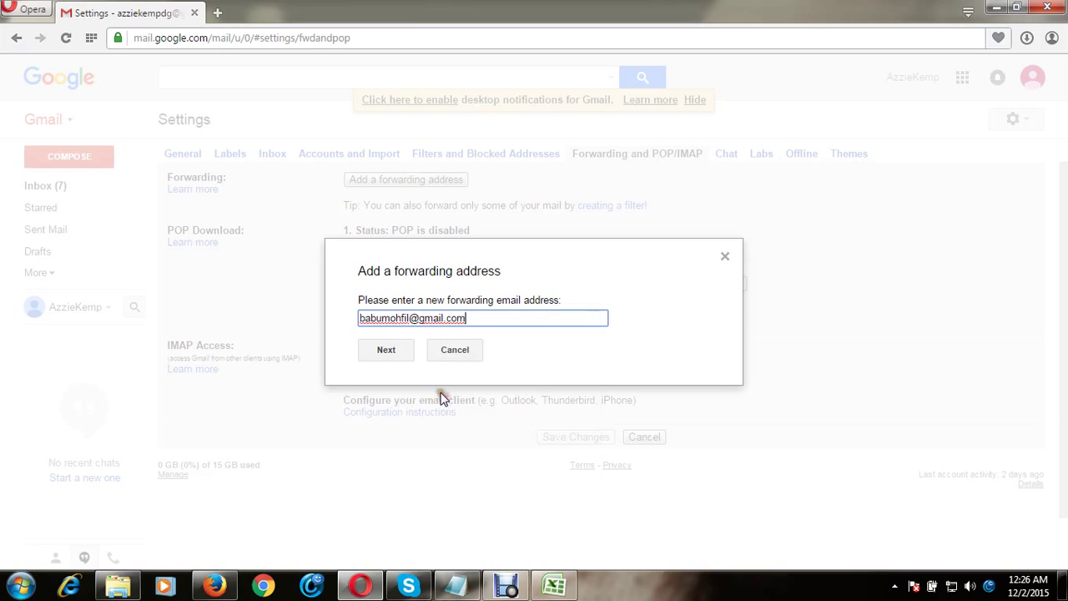
left_click(399, 350)
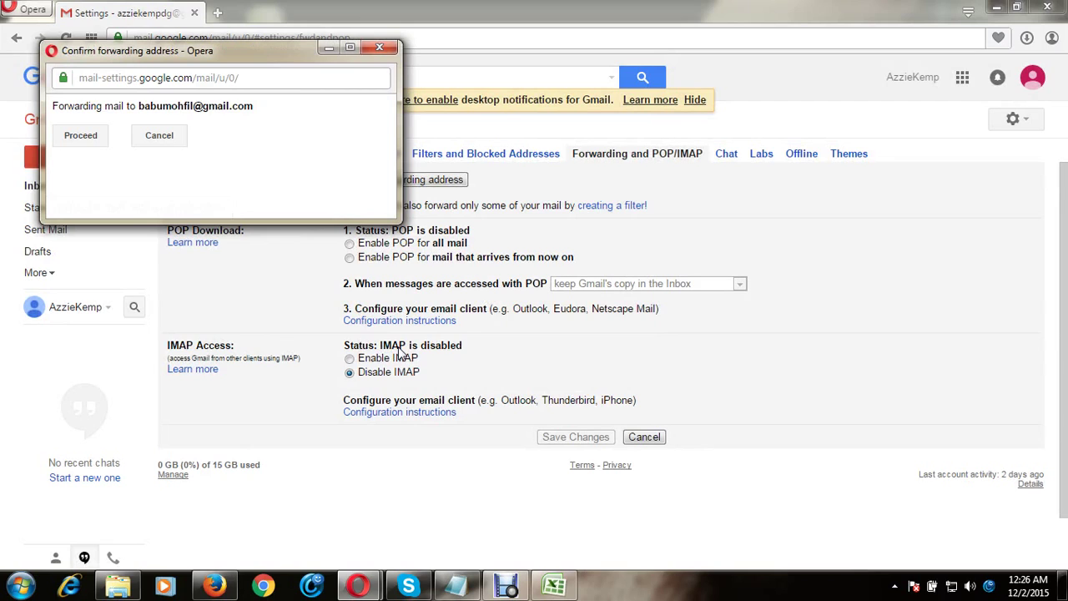
left_click(79, 138)
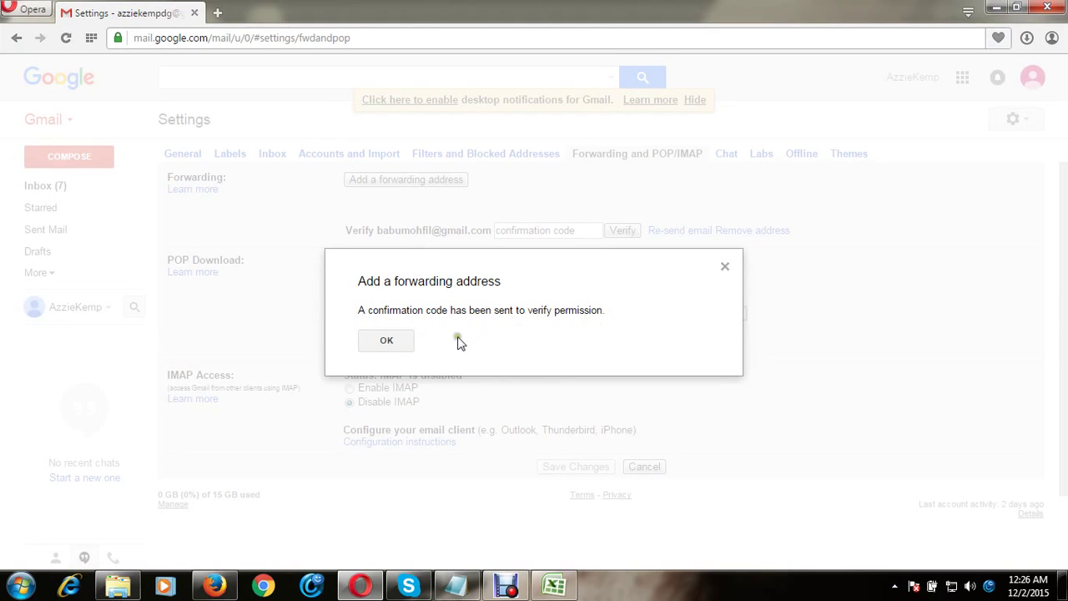
left_click(391, 340)
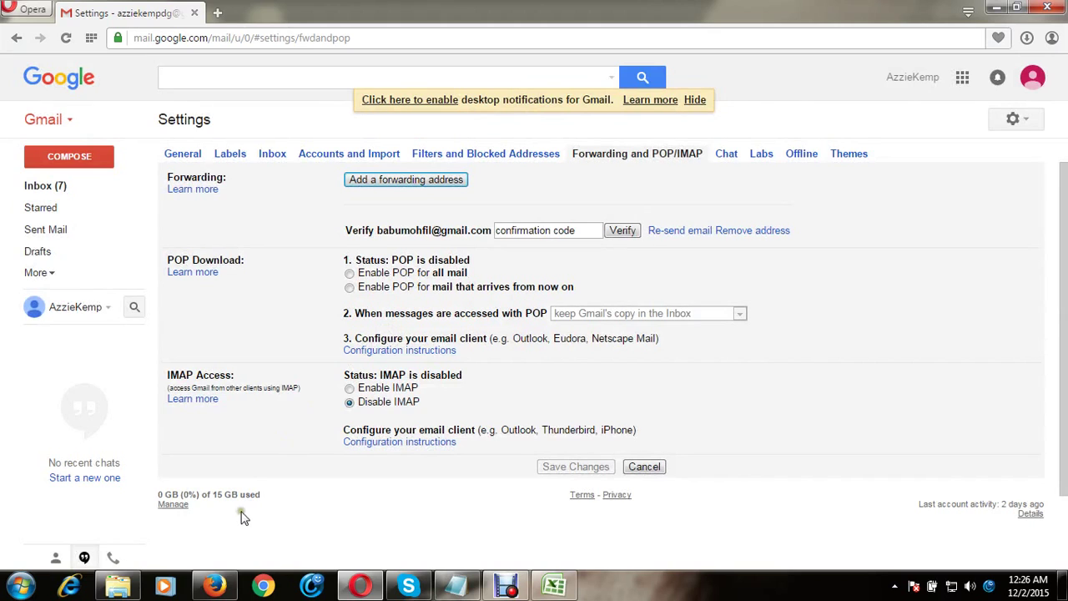
- Add the note line 'now collect your code to verify.' followed by a new line
left_click(455, 585)
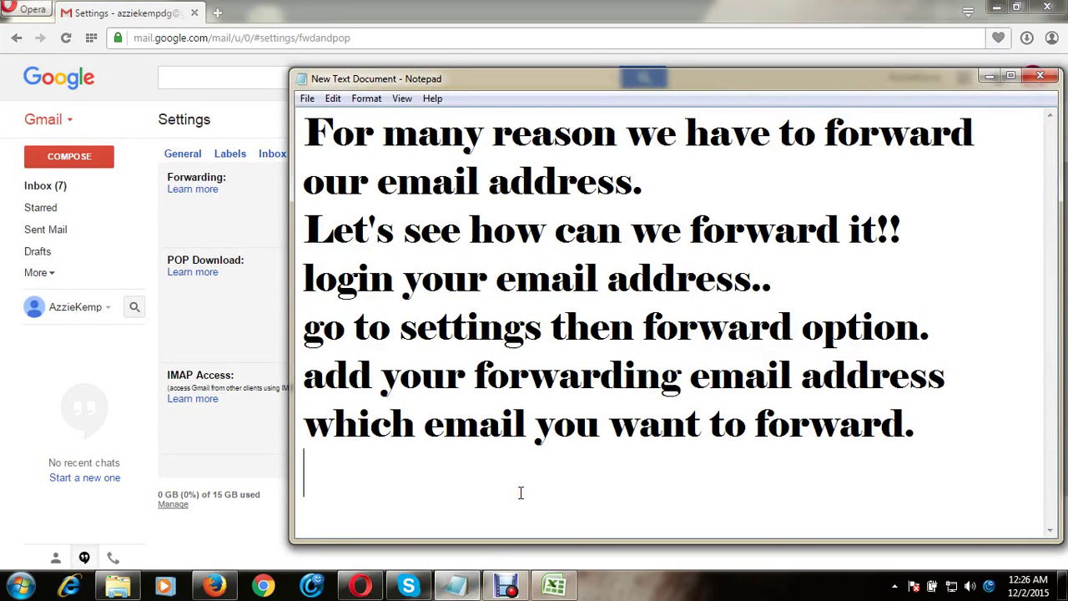
type("now c")
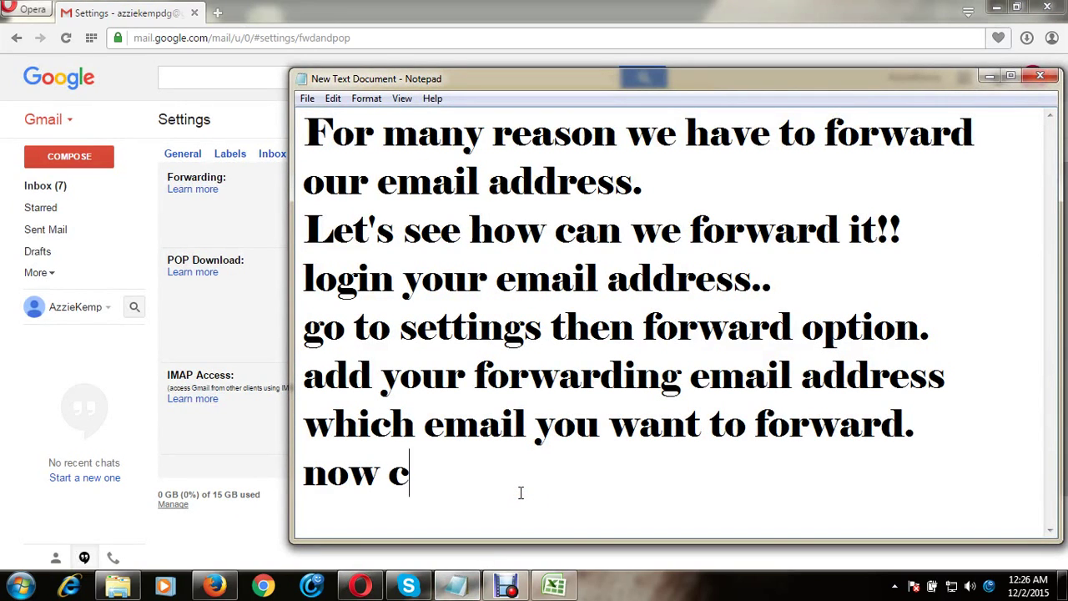
type("ollwct")
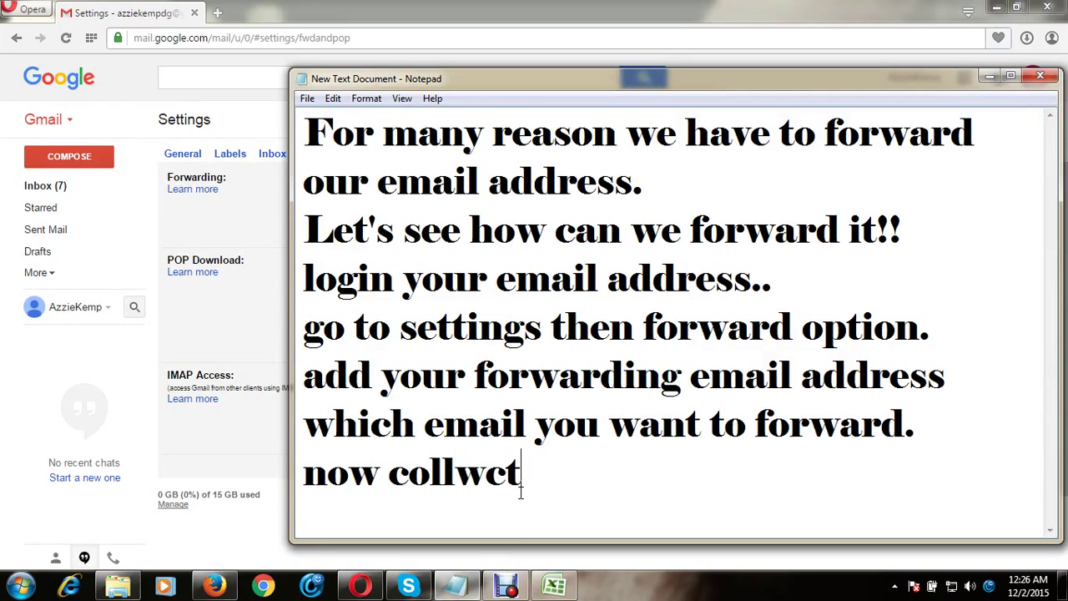
key("BackSpace")
key("BackSpace")
key("BackSpace")
type("w")
key("BackSpace")
type("e")
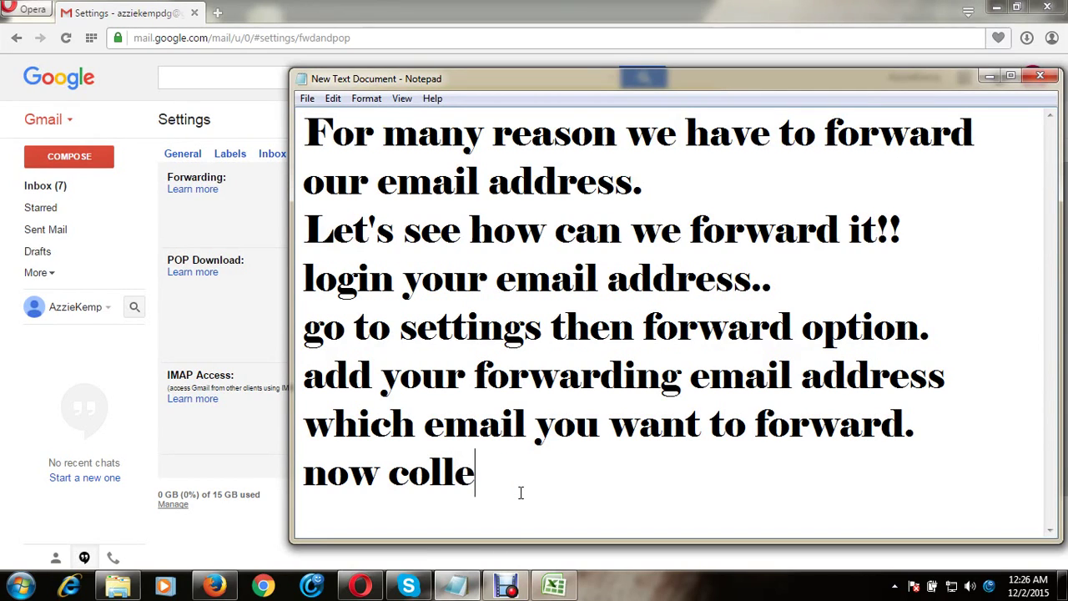
type("ct ")
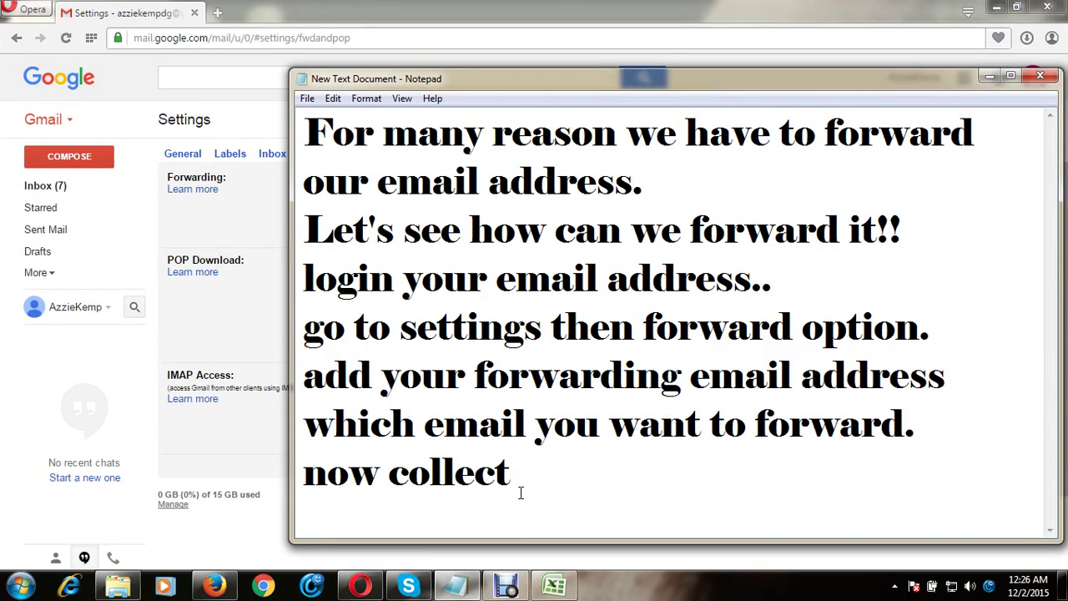
type("your ")
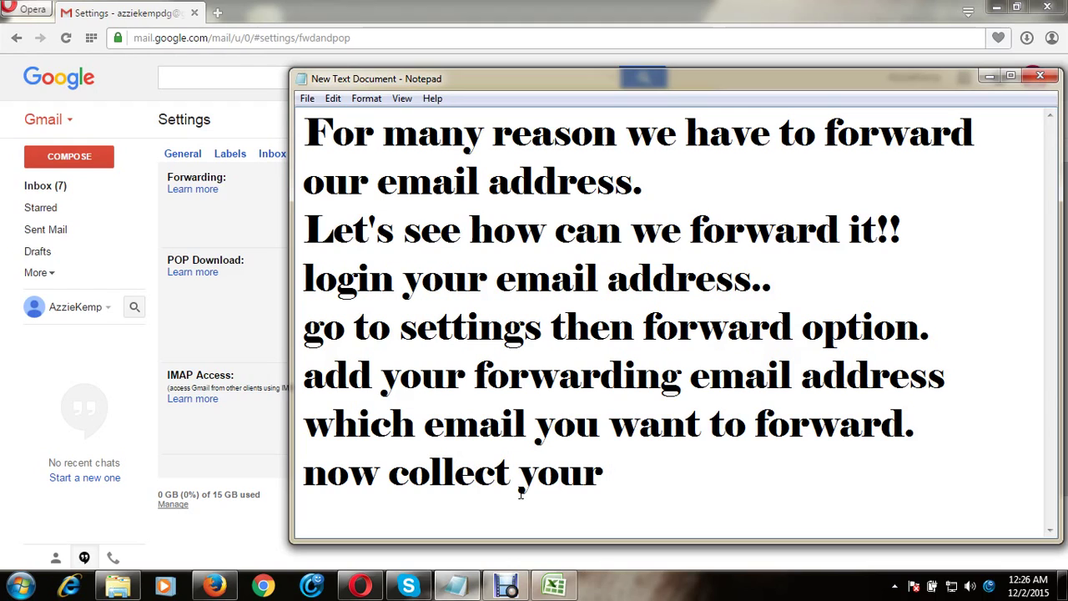
type("code t")
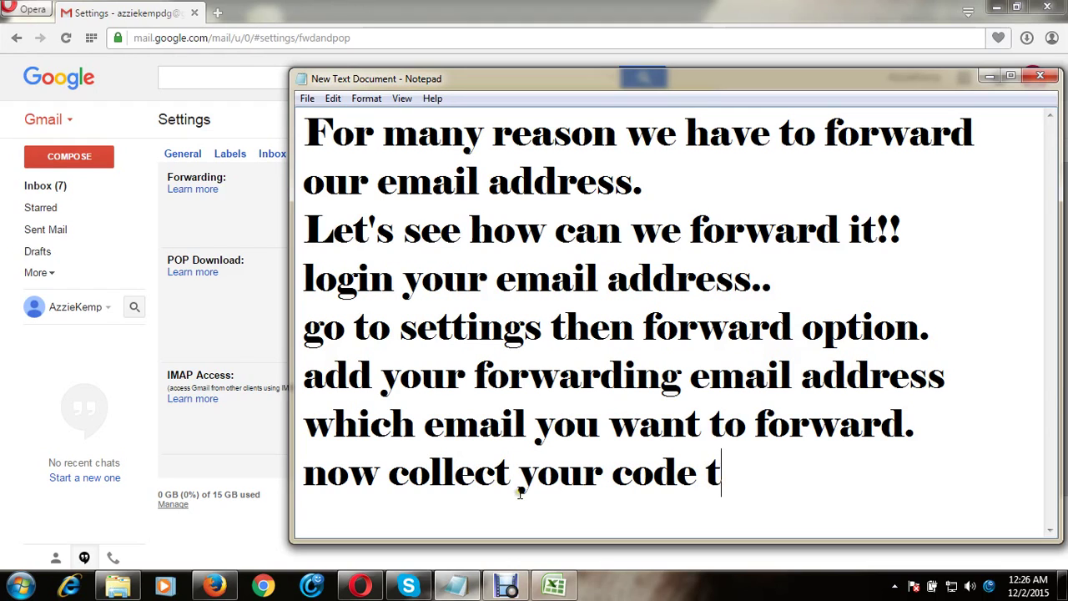
type("o veri")
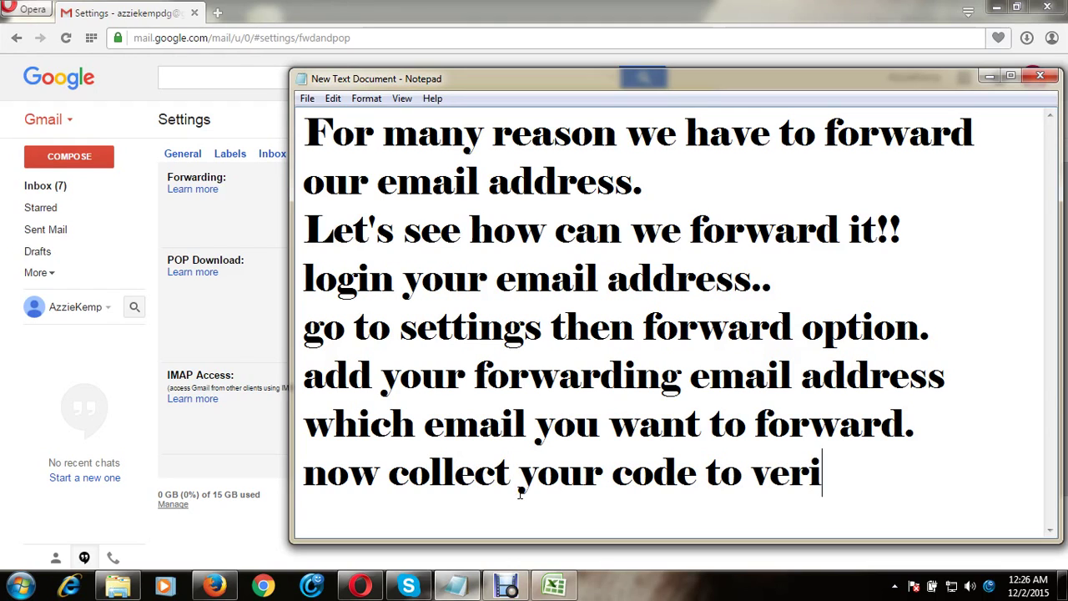
type("fy.")
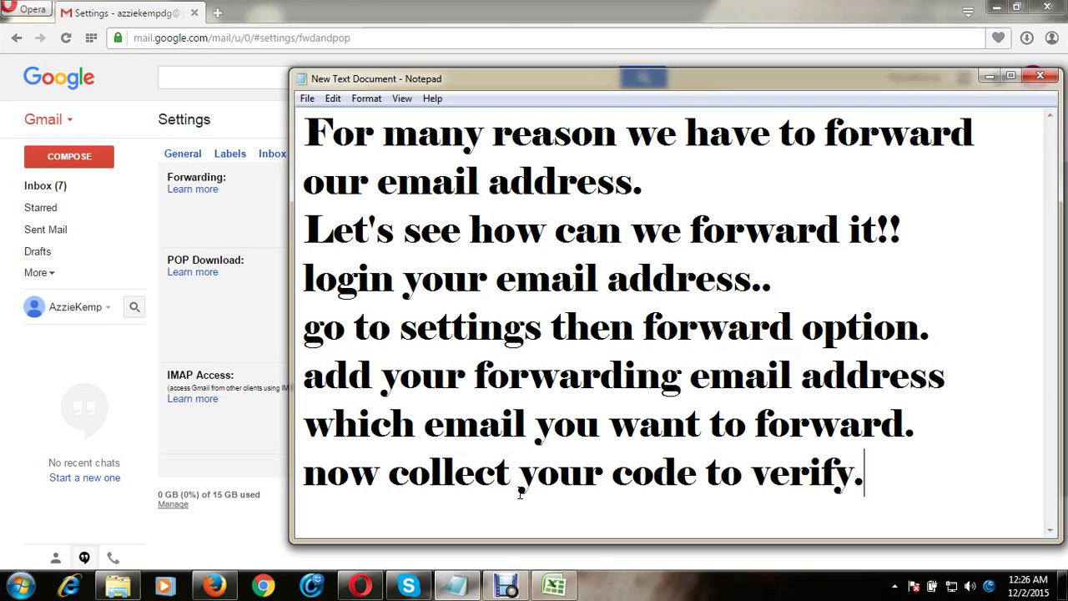
key("Return")
key("Return")
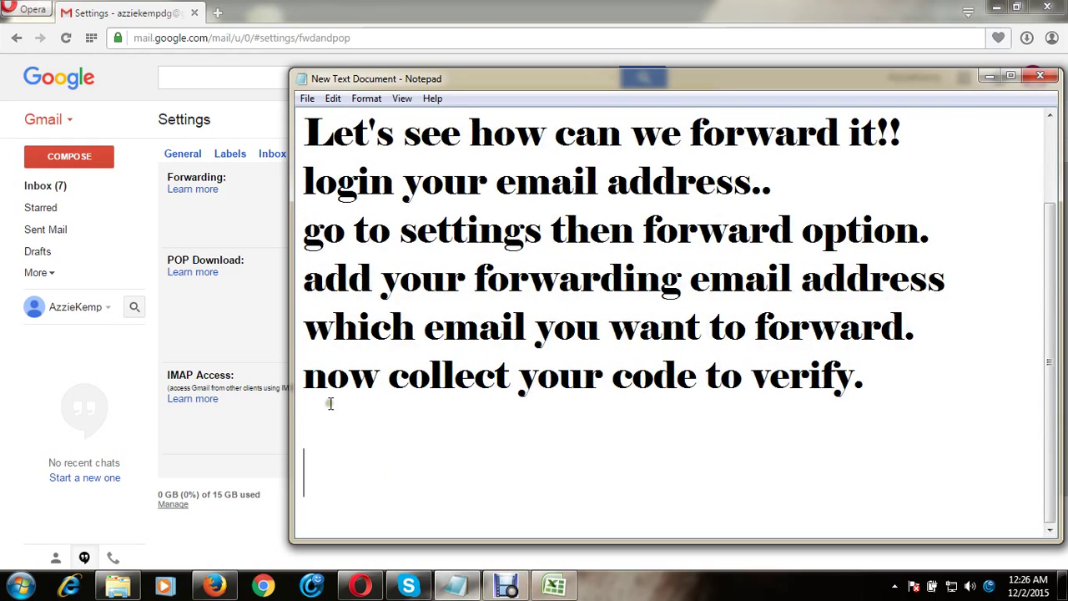
- Switch to the receiving mailbox showing the Forwarding Confirmation email with the code
left_click(214, 586)
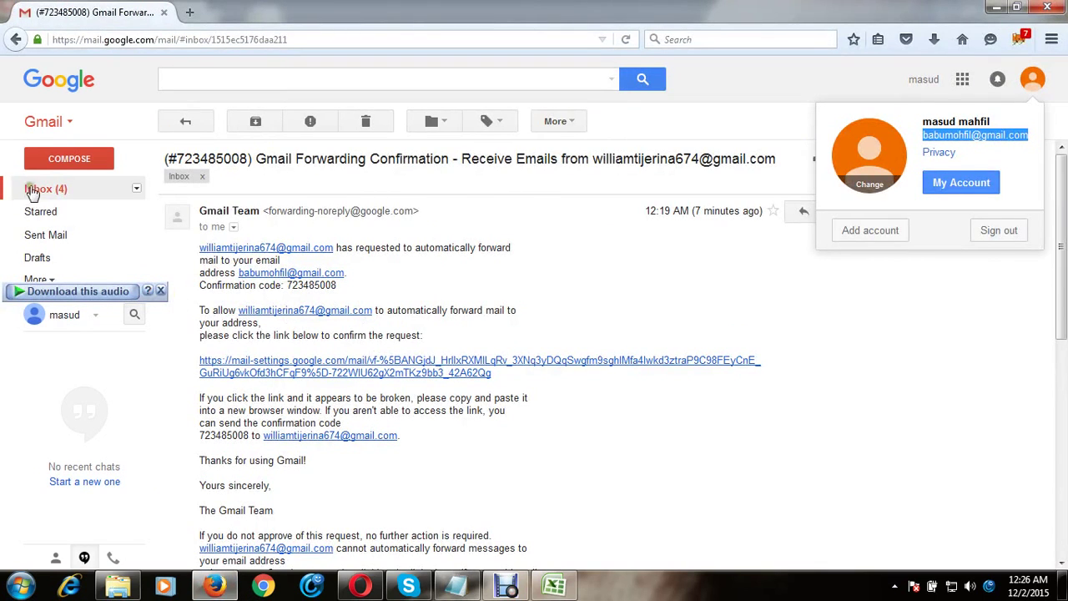